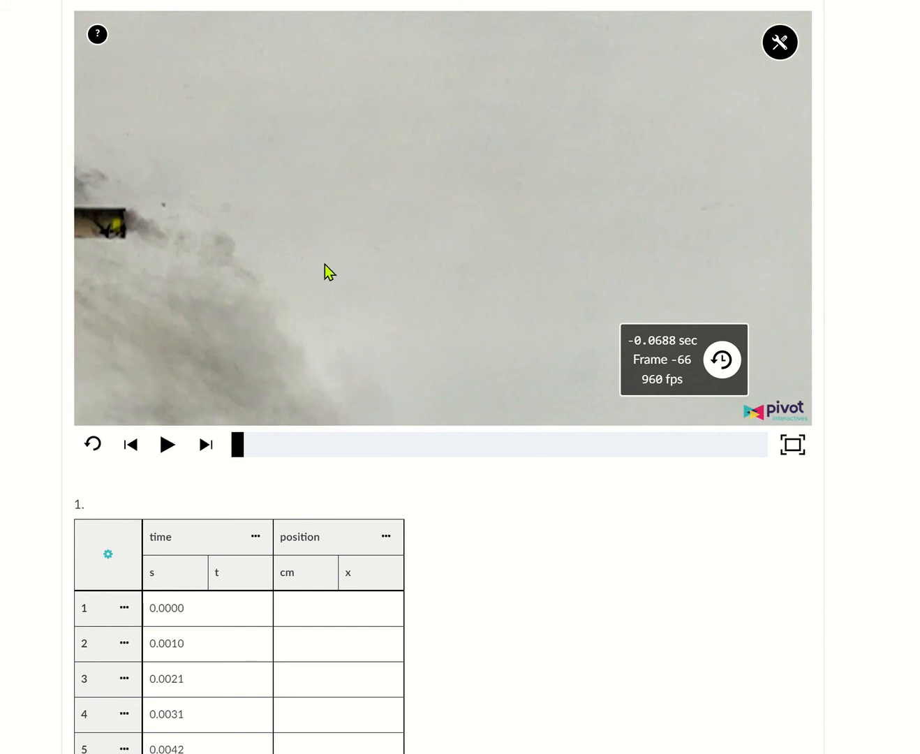
Play the cannon video past the projectile's launch, pause it, and advance two single frames
click(168, 447)
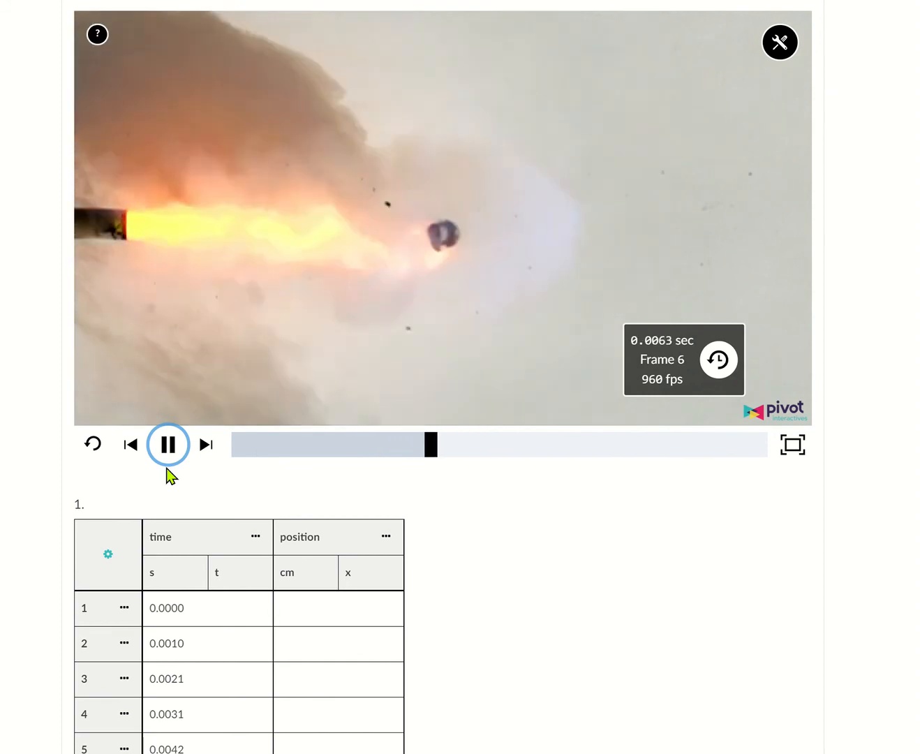
click(174, 459)
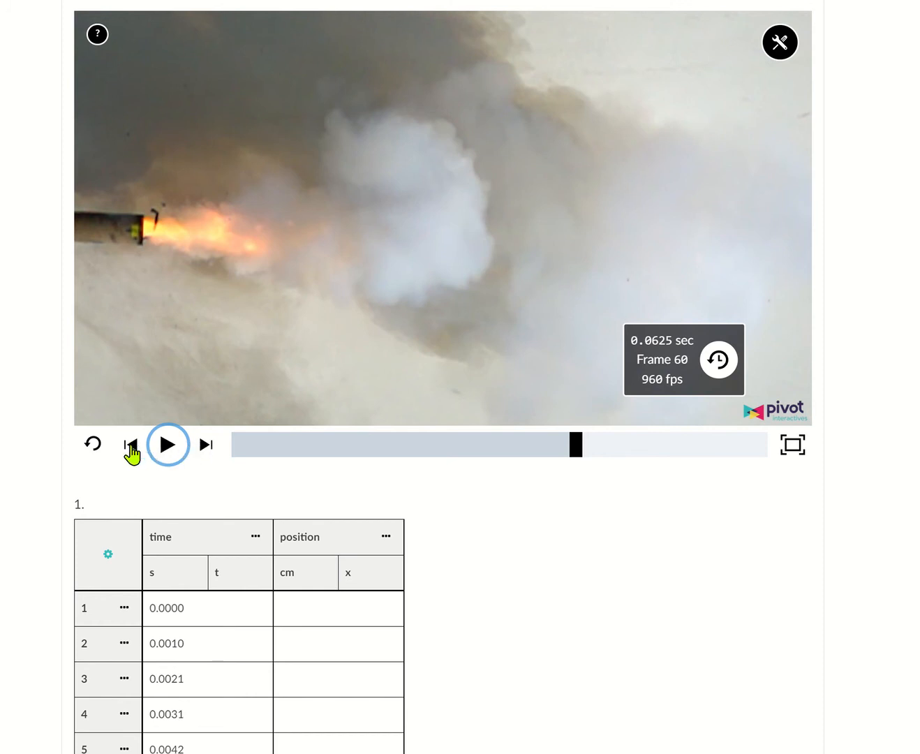
click(206, 450)
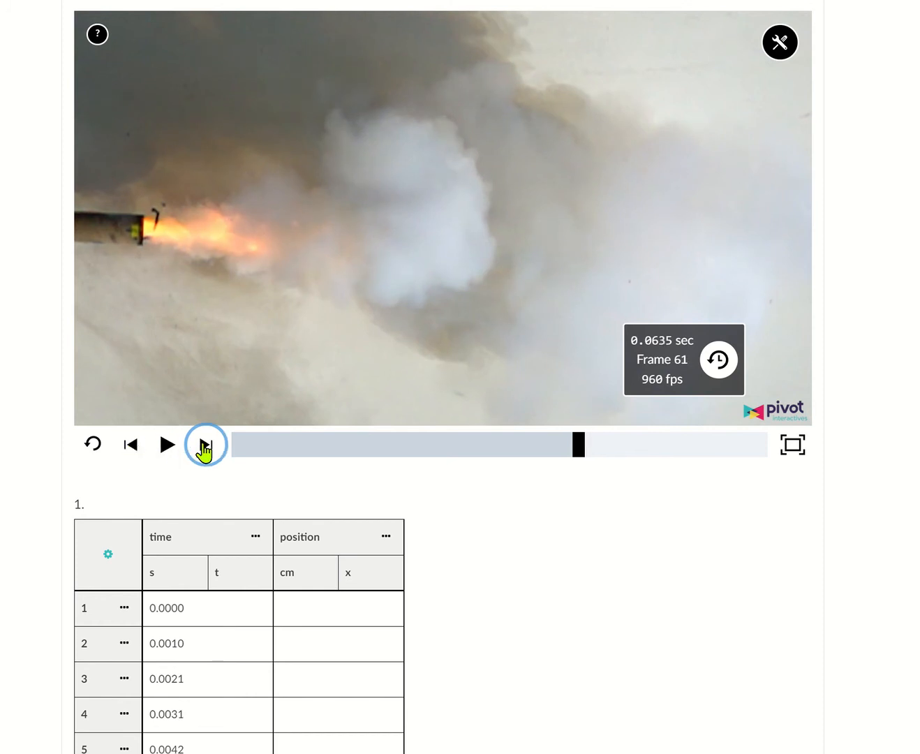
click(204, 451)
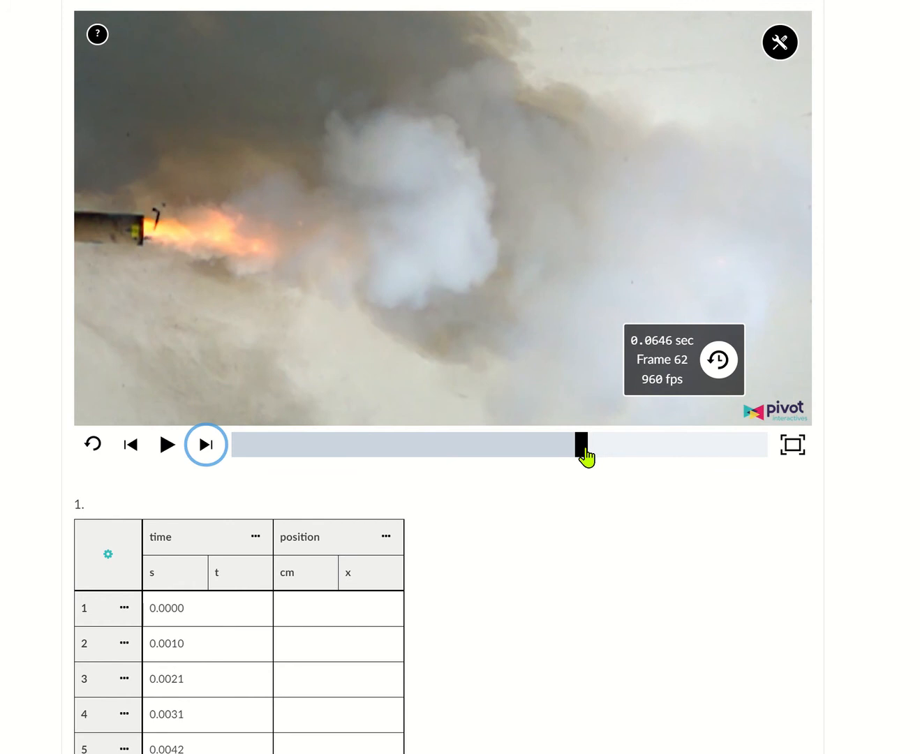
Scrub the video back to frame 6, step forward to frame 10, and step back to frame 5
drag(587, 459, 433, 450)
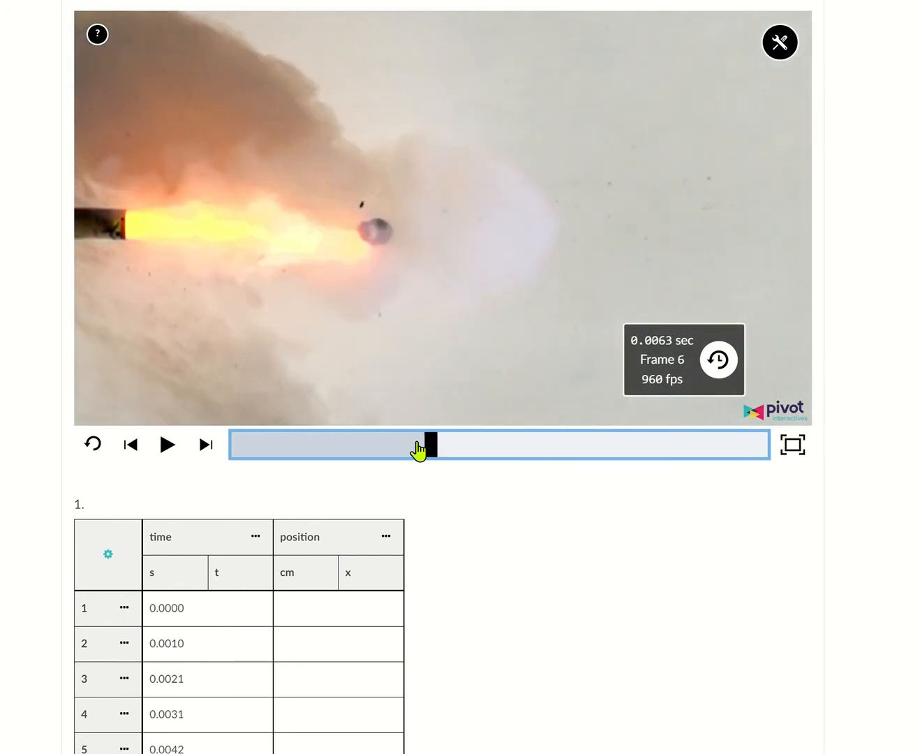
click(206, 446)
click(206, 444)
click(205, 444)
click(205, 444)
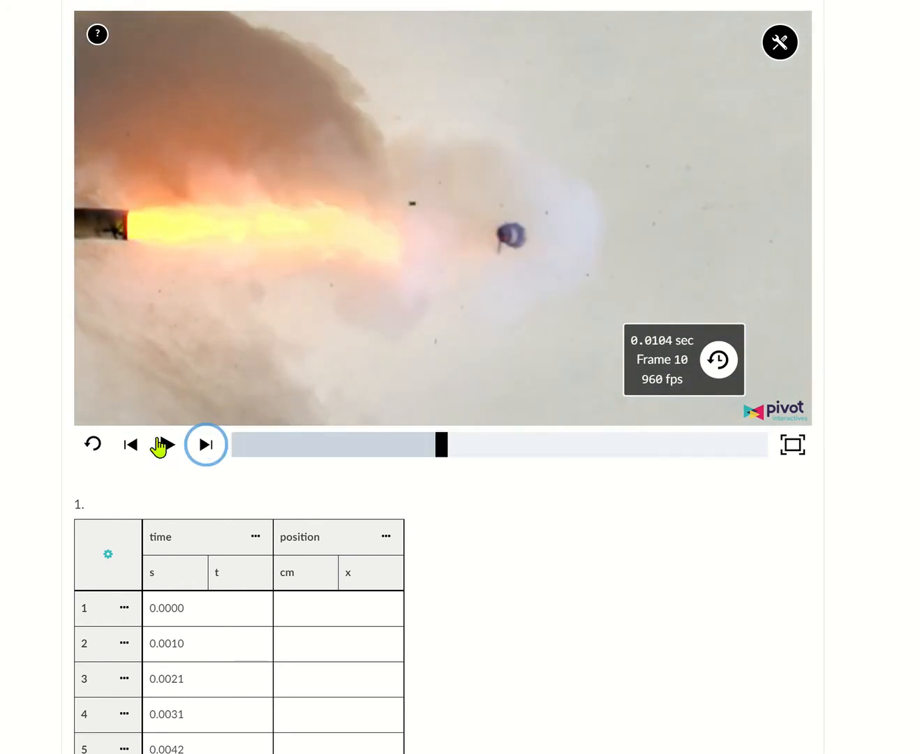
click(132, 445)
click(132, 445)
click(133, 445)
click(133, 446)
click(134, 445)
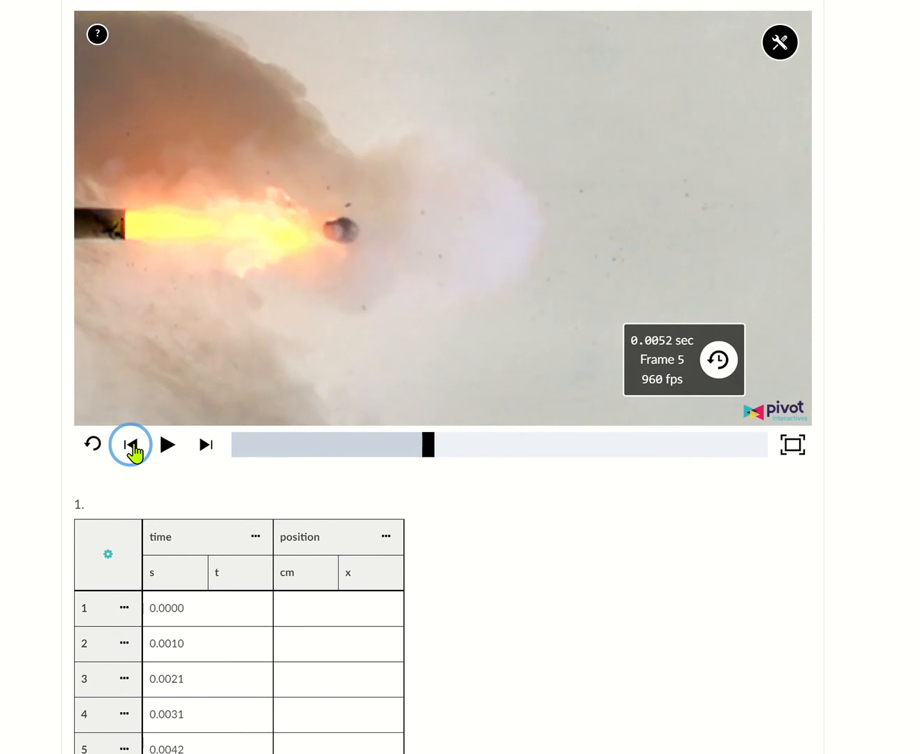
Rewind the video to its beginning, replay the launch, and pause after the projectile has left the view
click(93, 441)
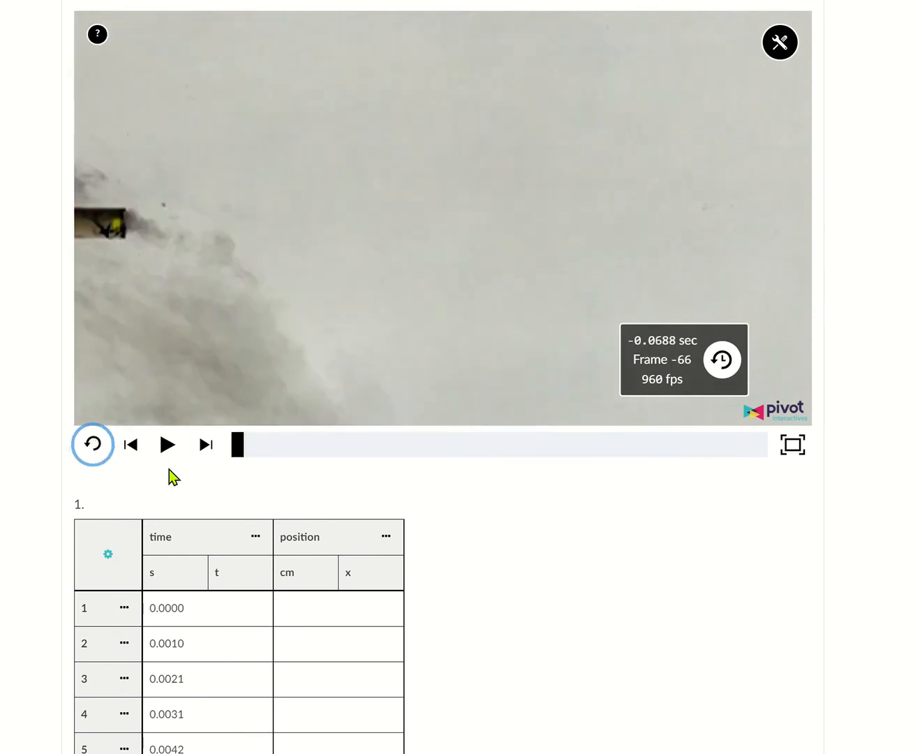
click(166, 449)
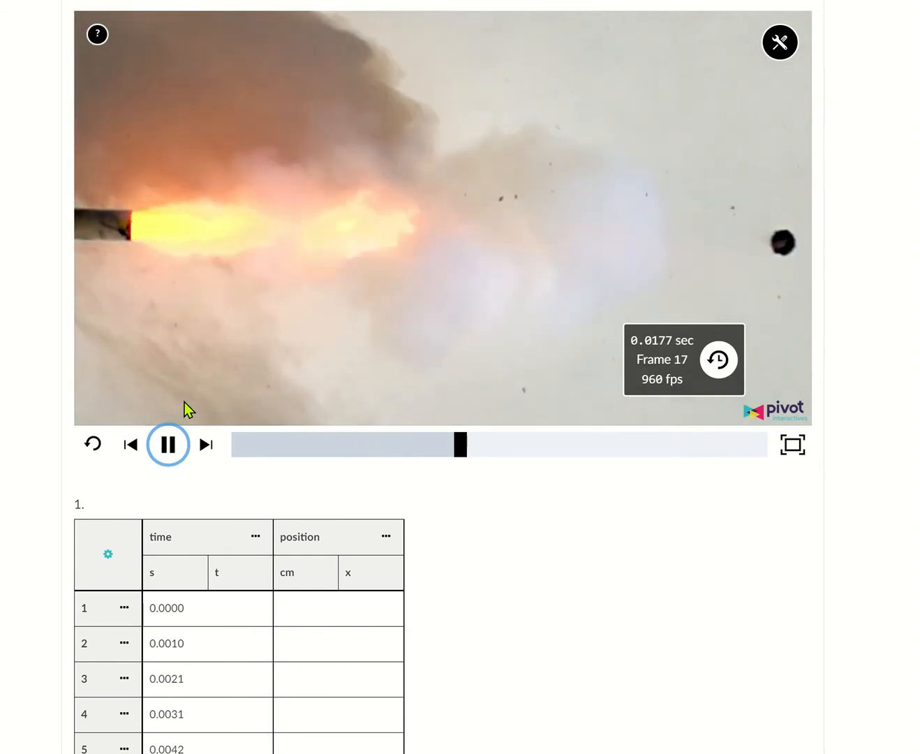
click(166, 445)
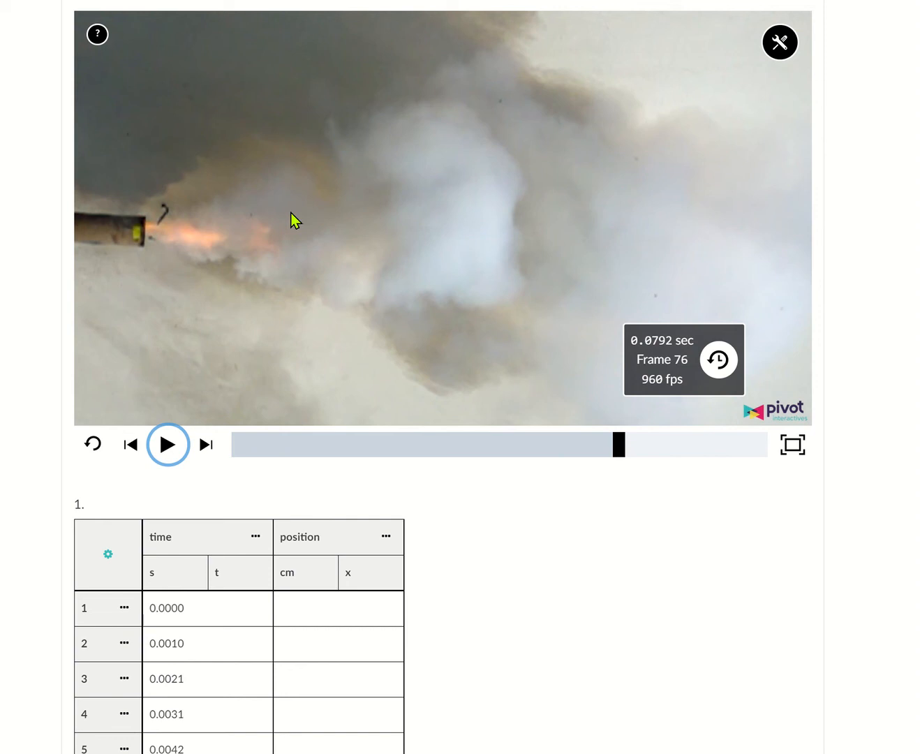
Show the video's measuring tools, overlay the centimetre ruler, reposition it on the footage, and hide it
click(778, 45)
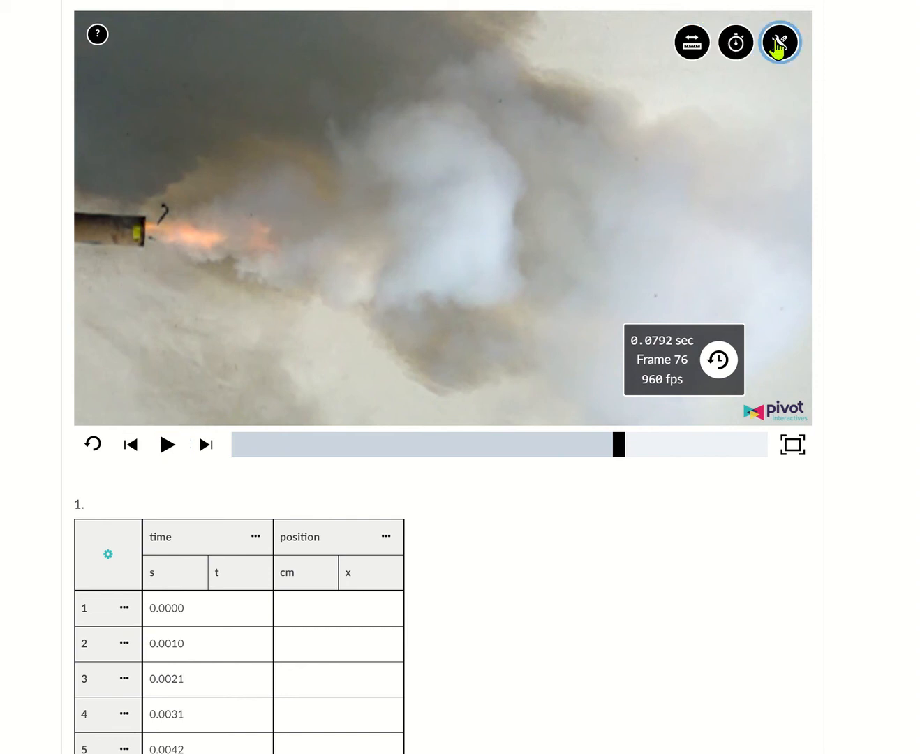
click(691, 46)
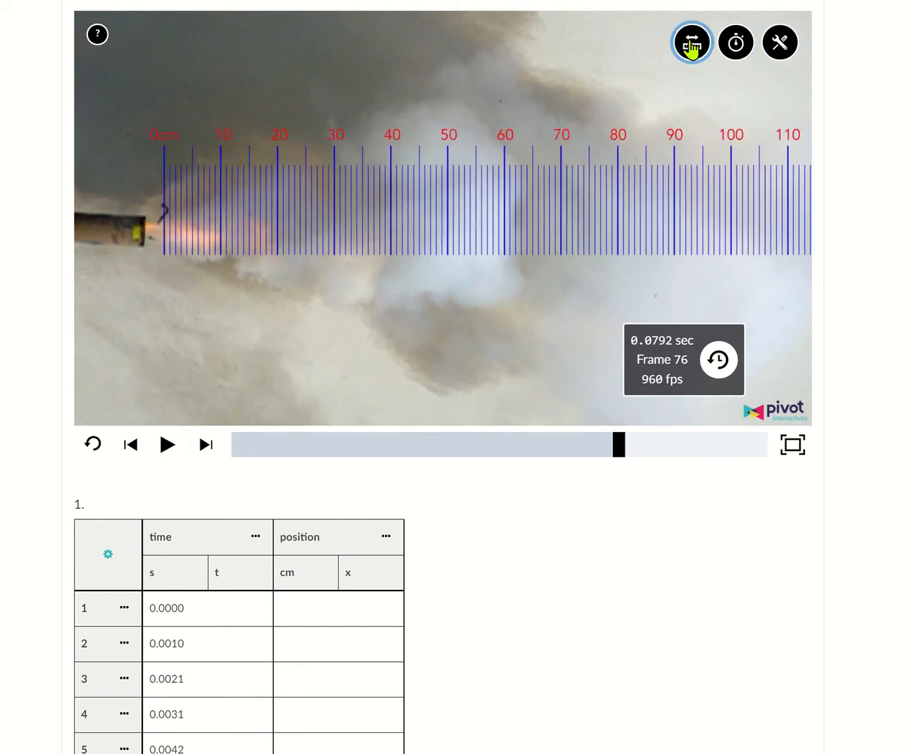
drag(547, 186, 579, 181)
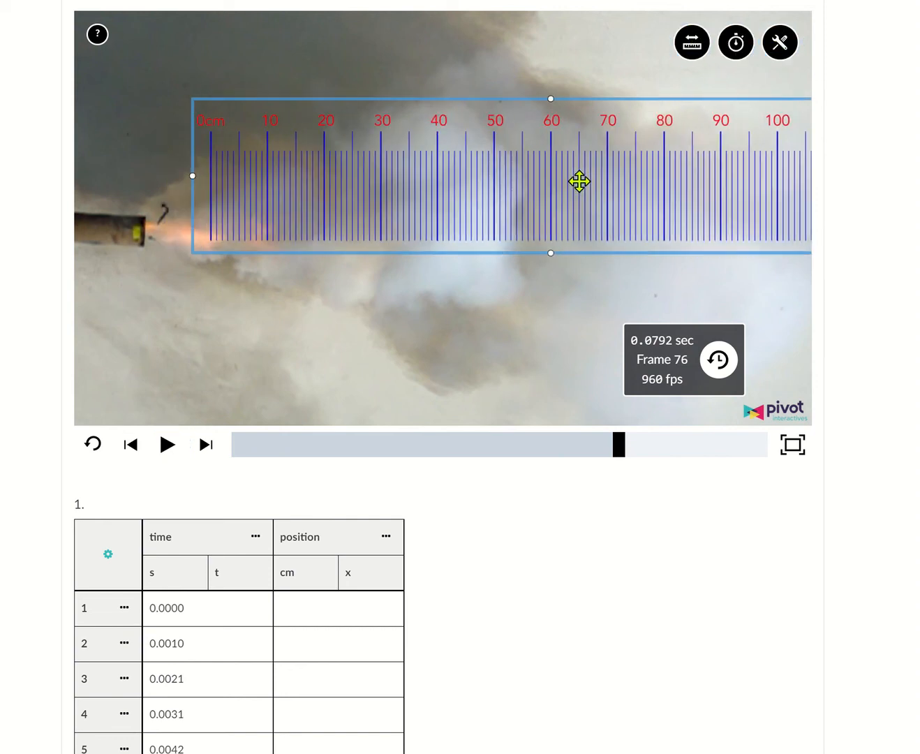
click(693, 47)
Replace the stopwatch with a fresh one near the middle of the video, reset it to zero, and remove it
click(724, 52)
click(735, 44)
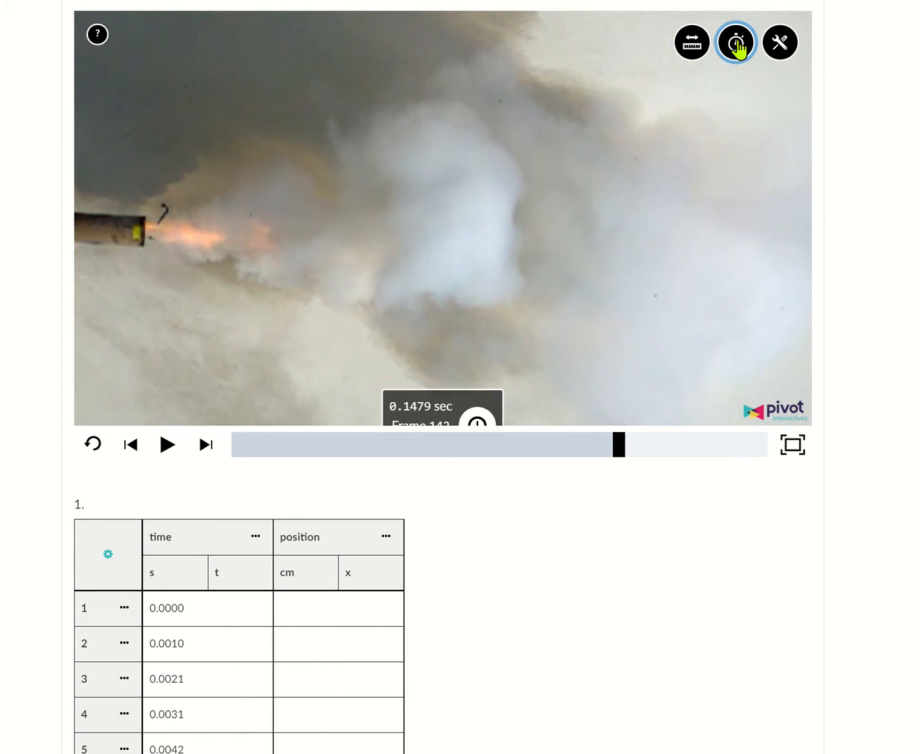
drag(452, 390, 583, 206)
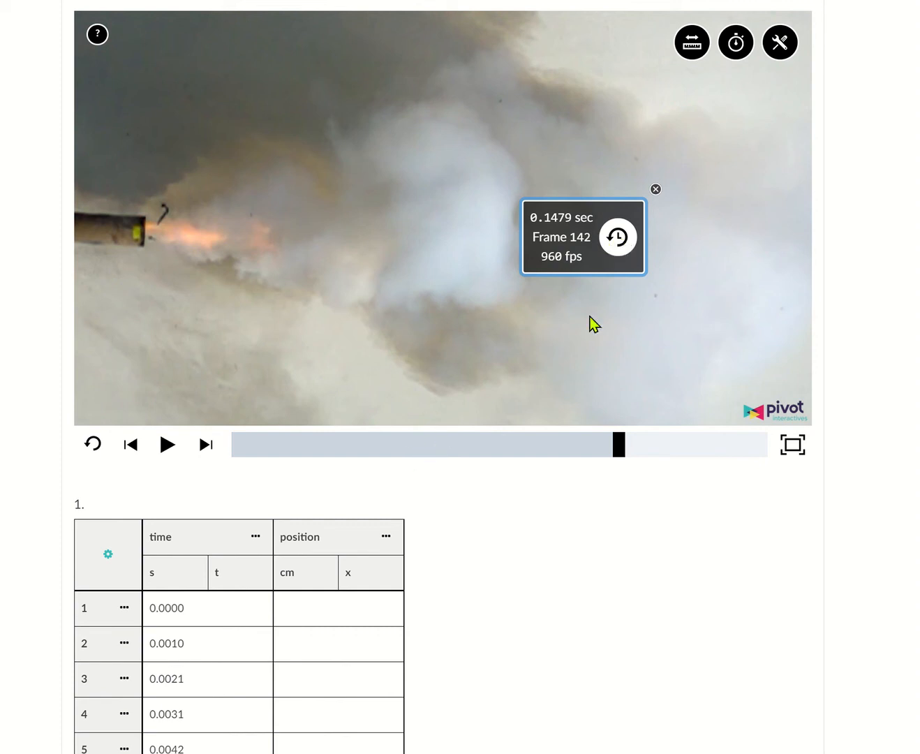
click(618, 239)
click(618, 239)
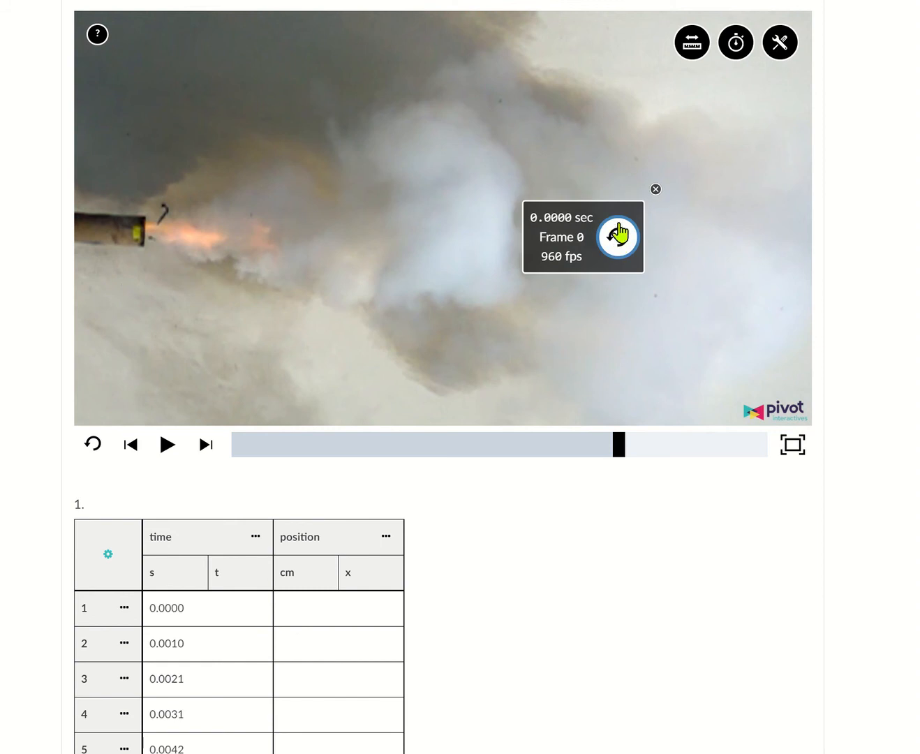
click(735, 49)
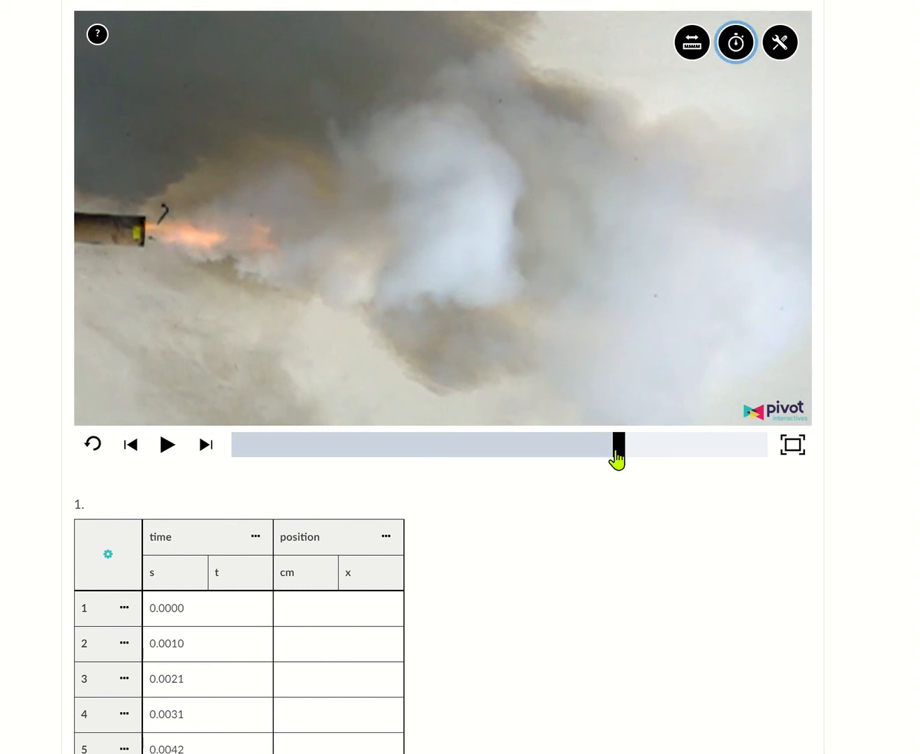
Set the video to the frame where the projectile has just cleared the barrel, and add a stopwatch zeroed at that frame
drag(617, 457, 418, 447)
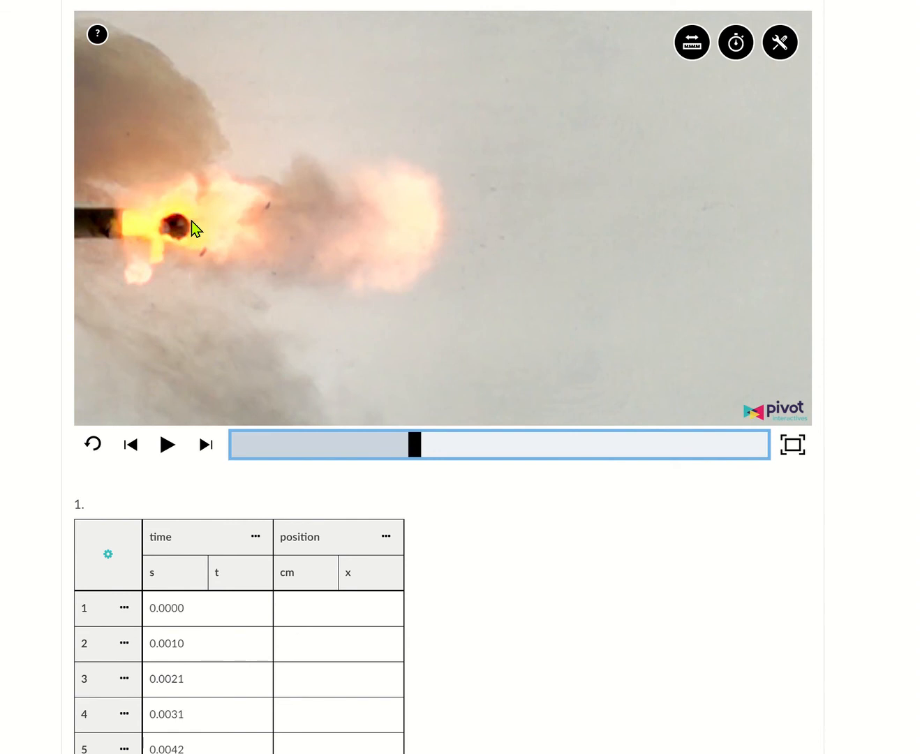
scroll(335, 451, down, 3)
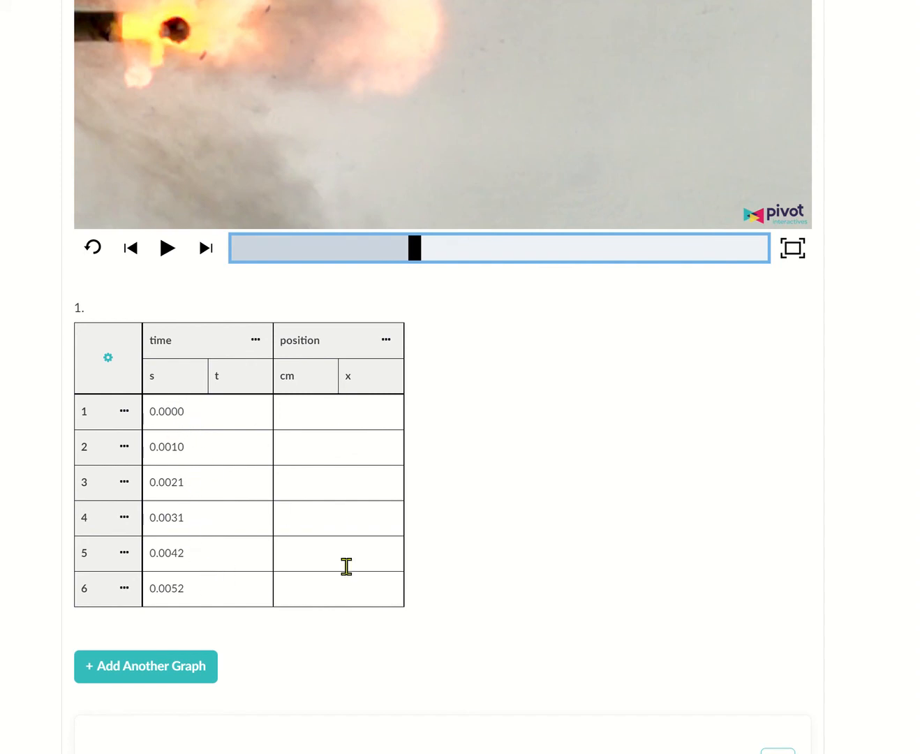
scroll(488, 477, down, 2)
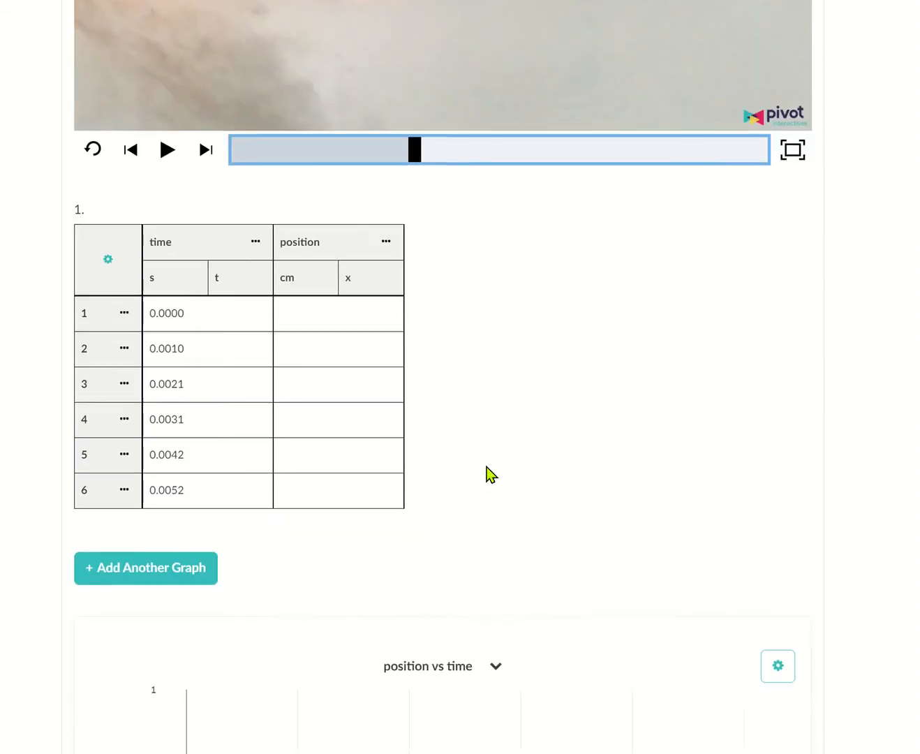
scroll(488, 473, down, 5)
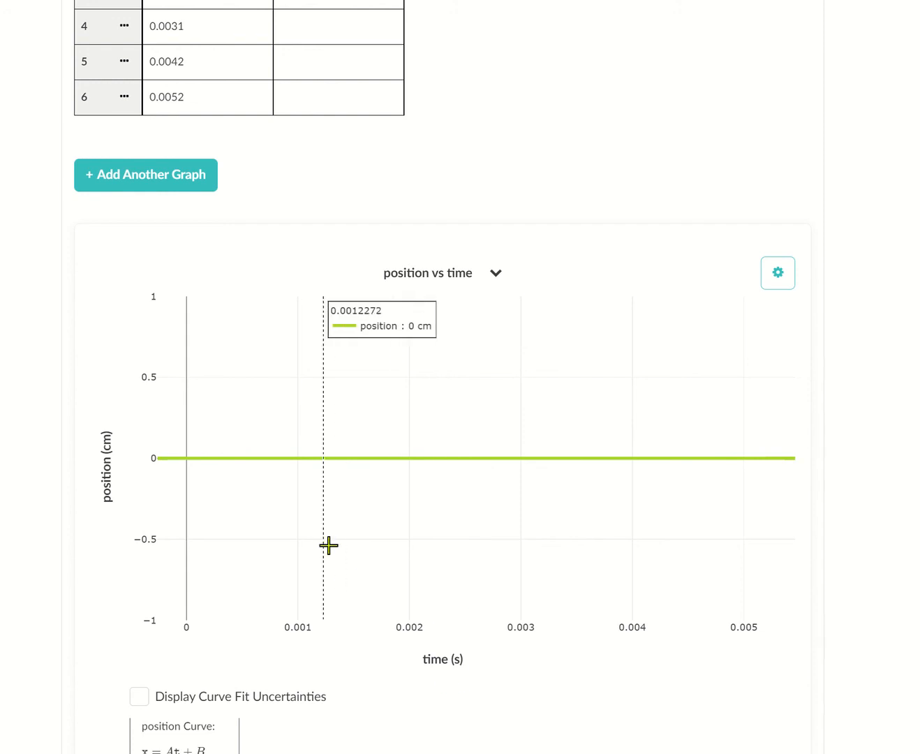
scroll(474, 467, up, 3)
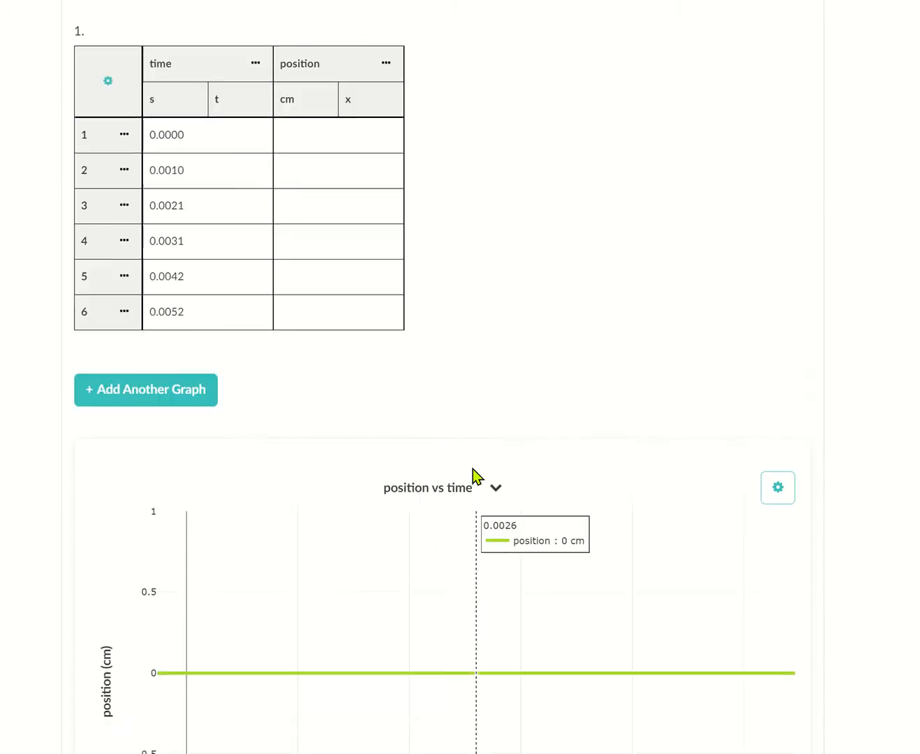
scroll(471, 477, up, 1)
scroll(510, 485, up, 5)
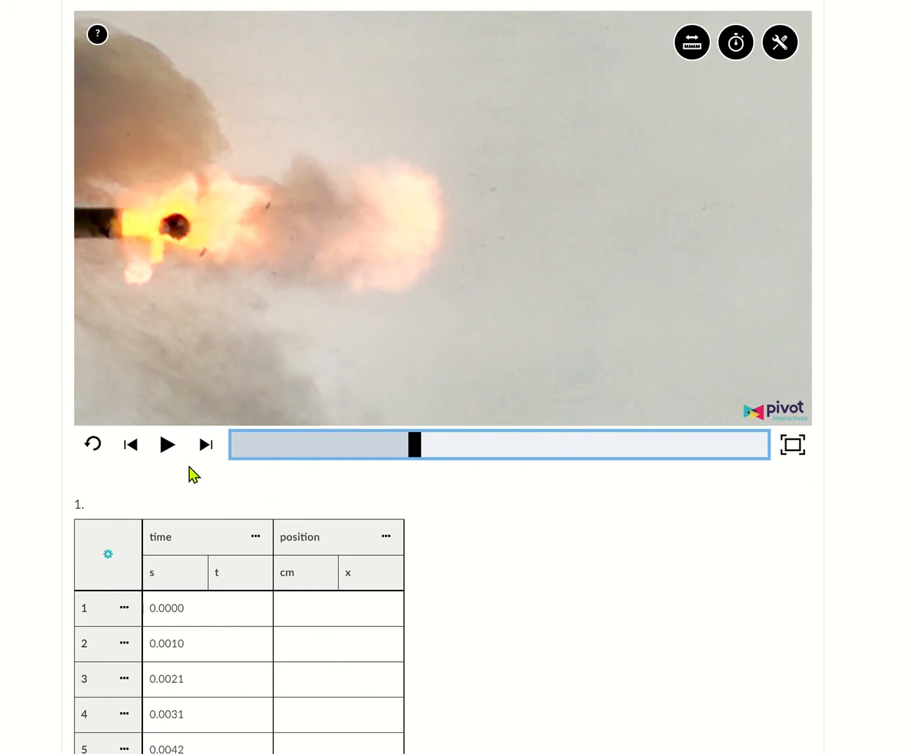
click(738, 43)
drag(431, 408, 706, 300)
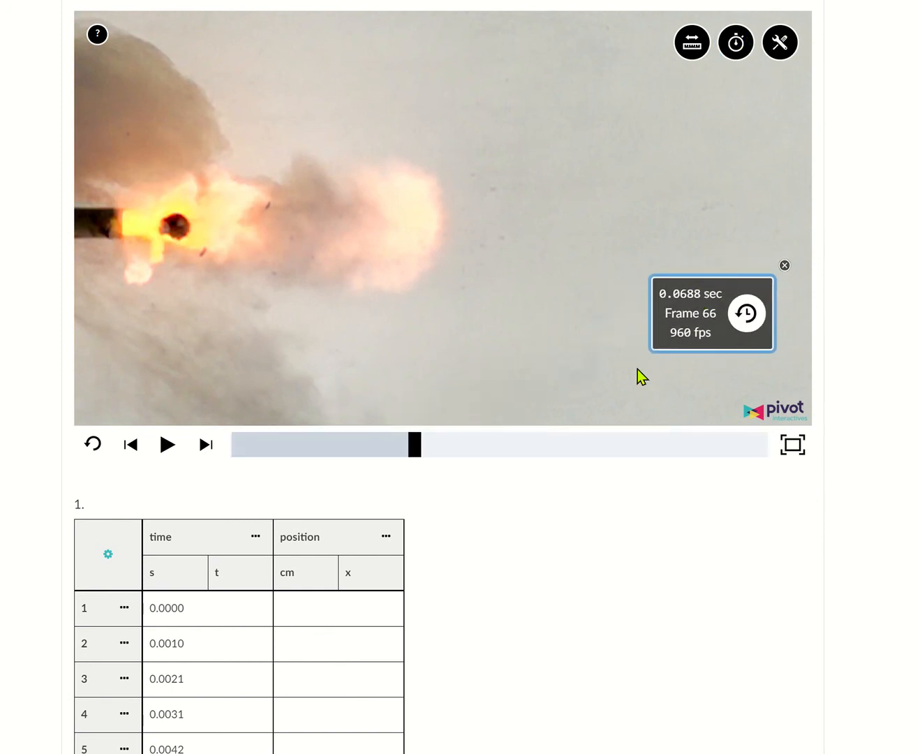
click(746, 314)
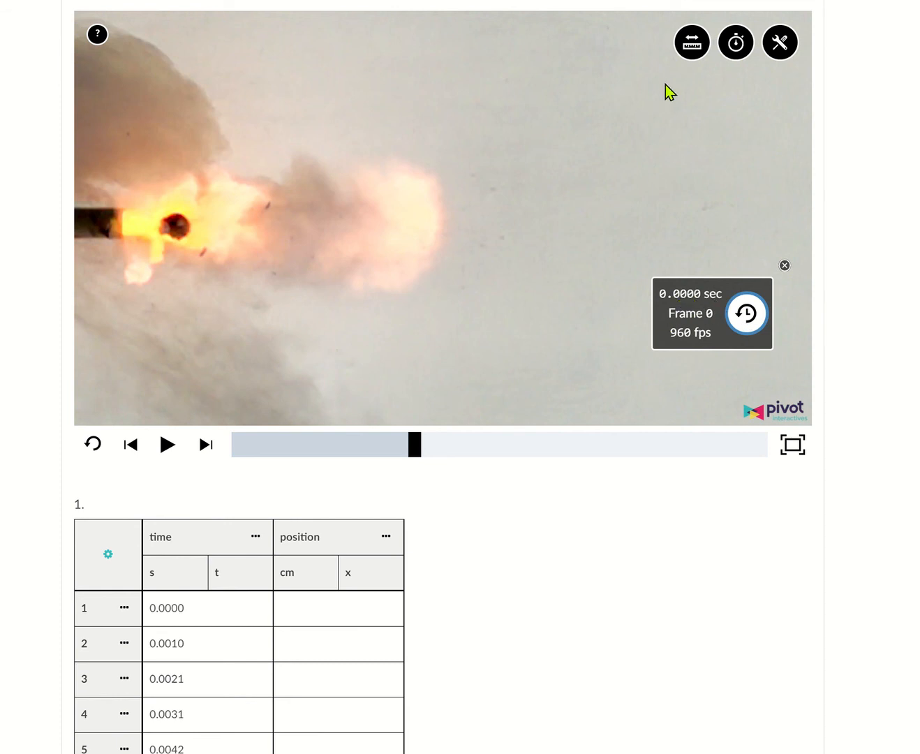
Overlay the centimetre ruler on the video with its 0 cm mark at the projectile's front edge
click(684, 54)
click(320, 216)
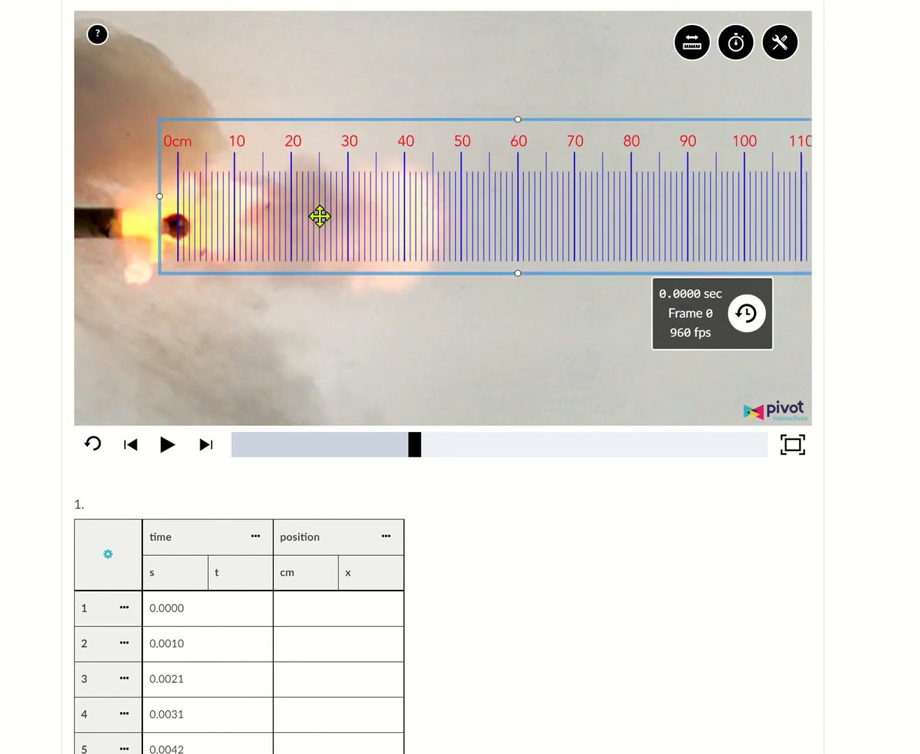
drag(320, 216, 315, 243)
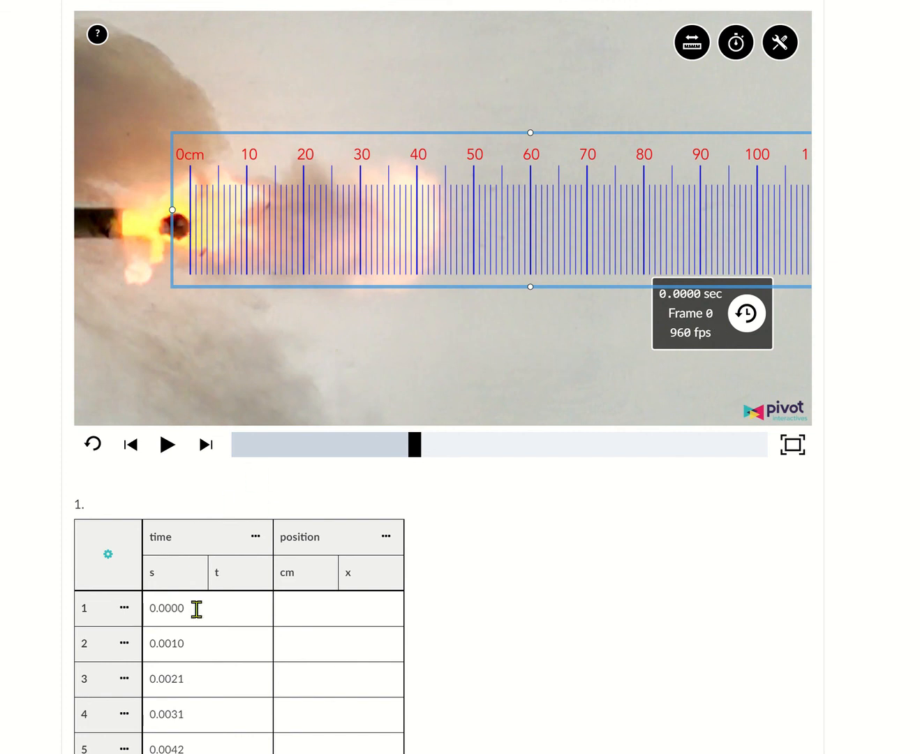
Record position 0 cm at 0.0000 s, advance the video one frame, and record 6 cm at 0.0010 s
click(317, 603)
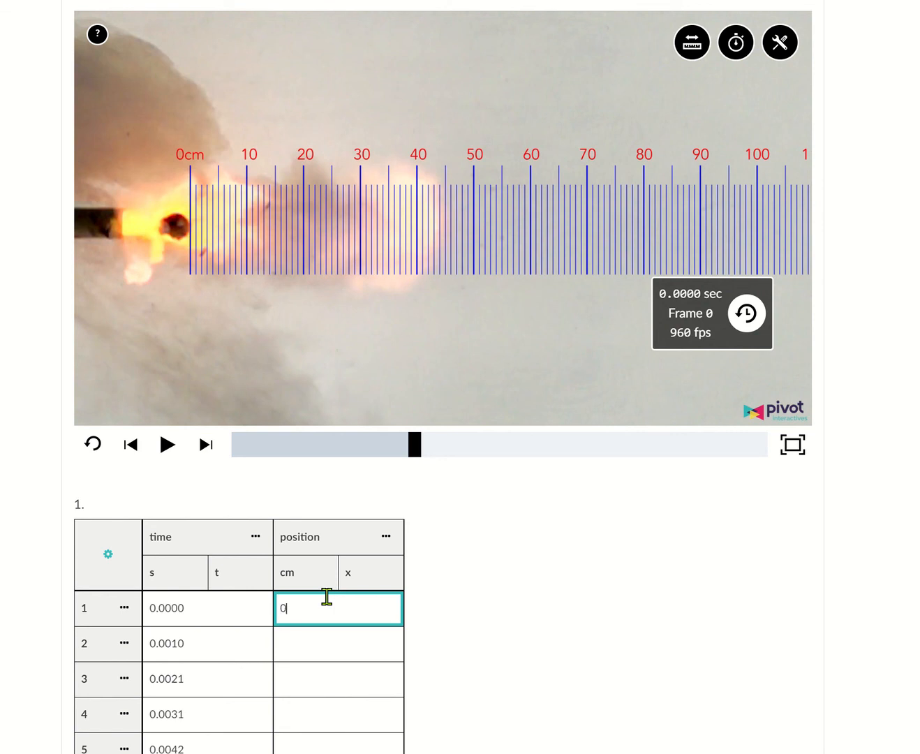
key(Tab)
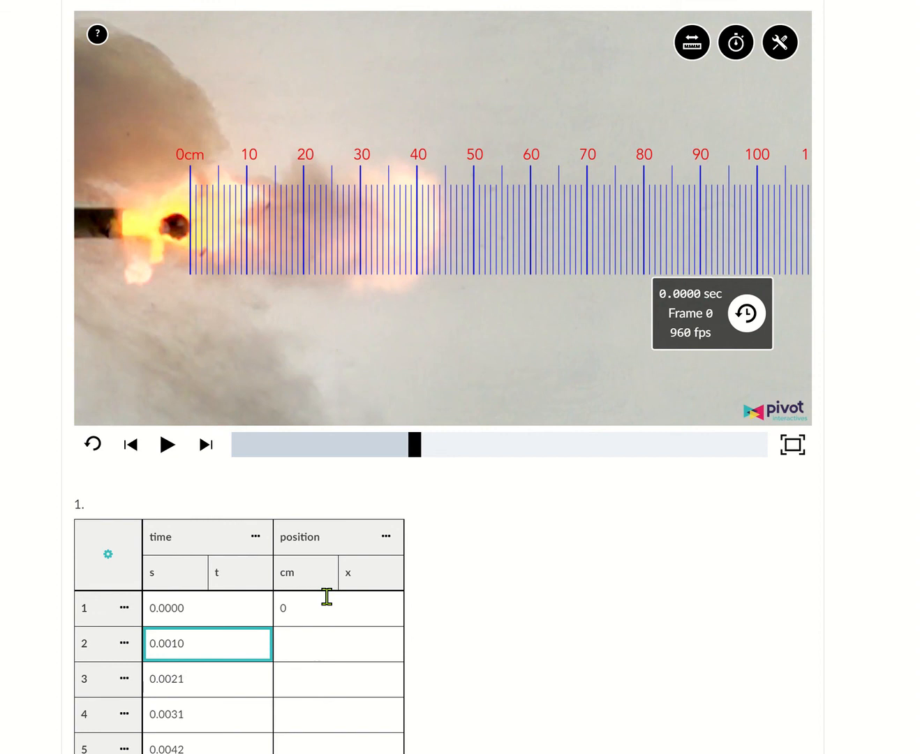
click(206, 445)
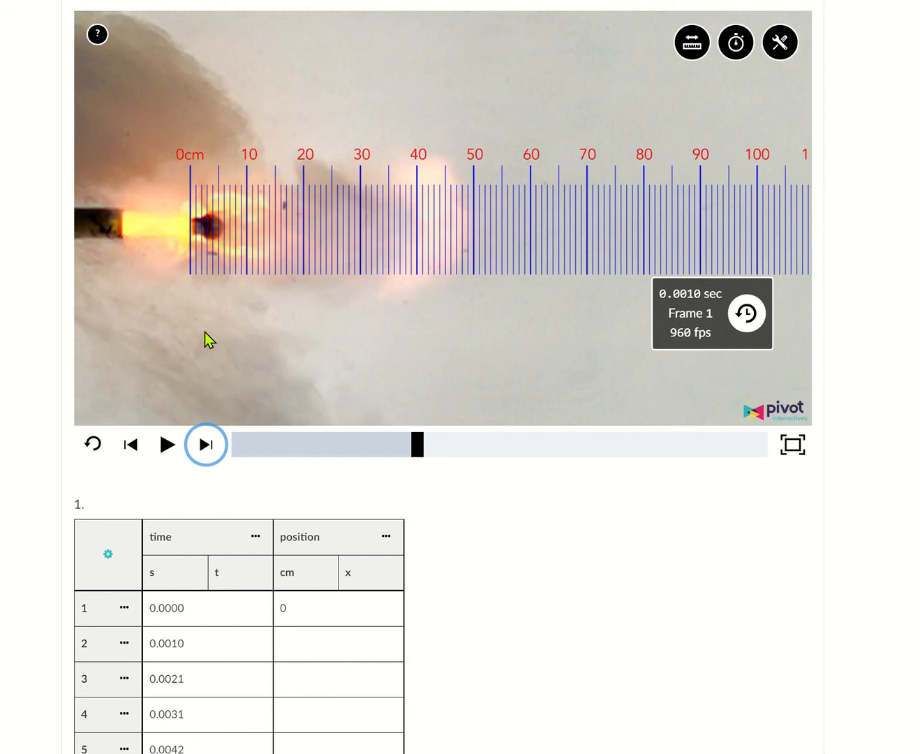
click(322, 641)
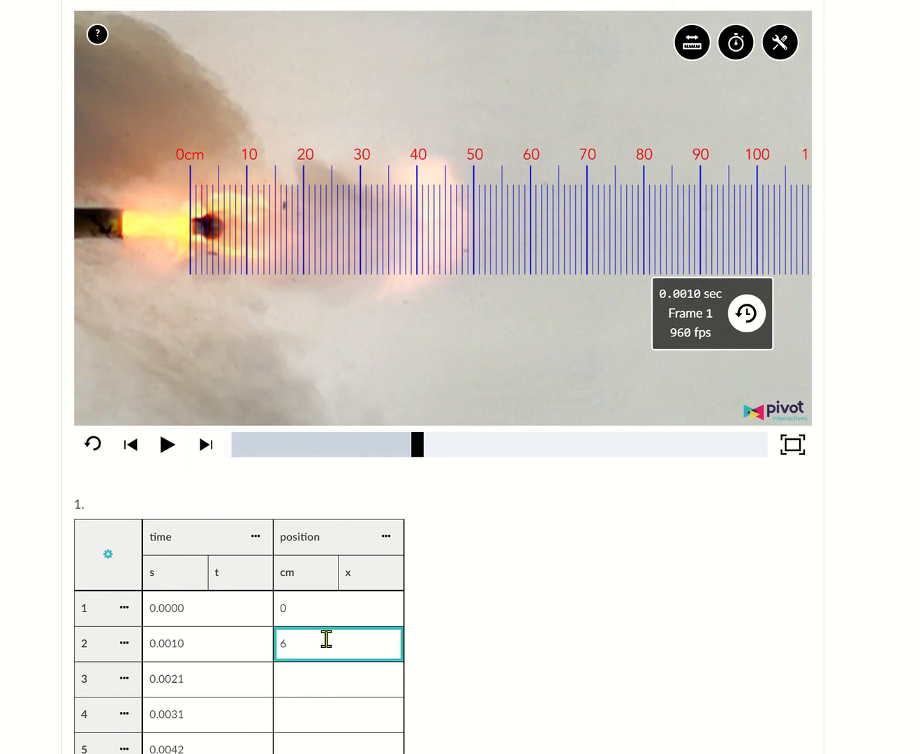
key(Tab)
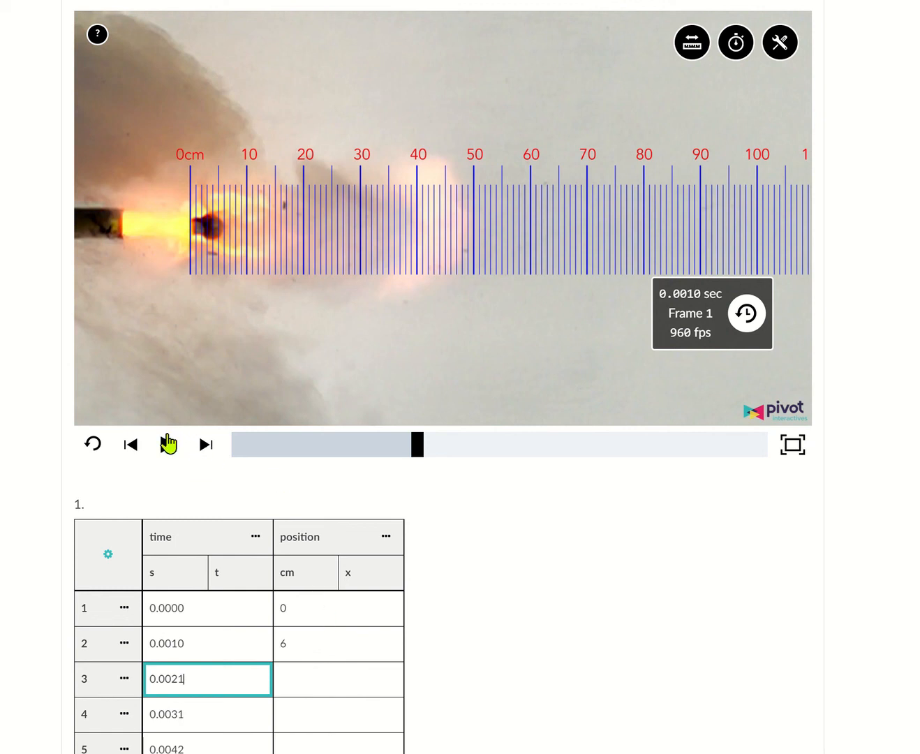
Advance the video to frame 2 and record the projectile's position as 12 cm at 0.0021 s
click(204, 447)
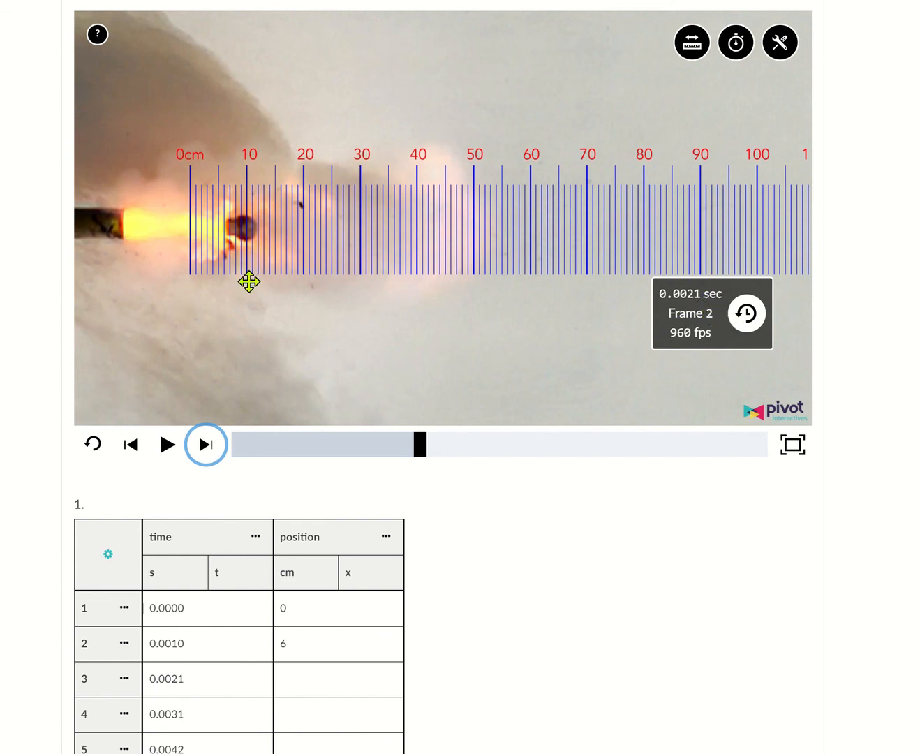
click(310, 675)
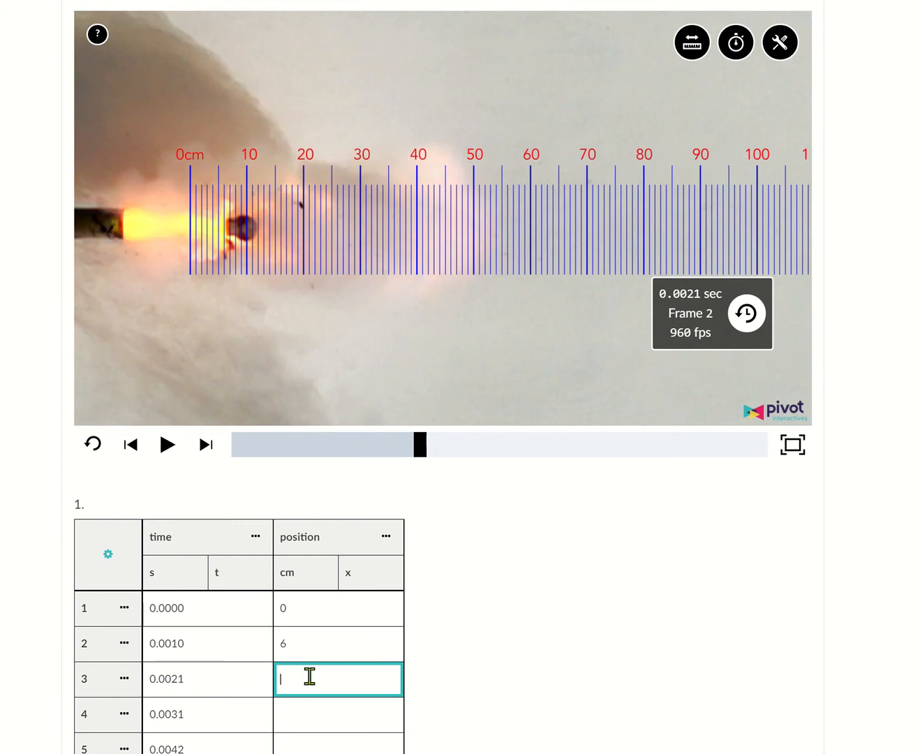
scroll(360, 654, down, 2)
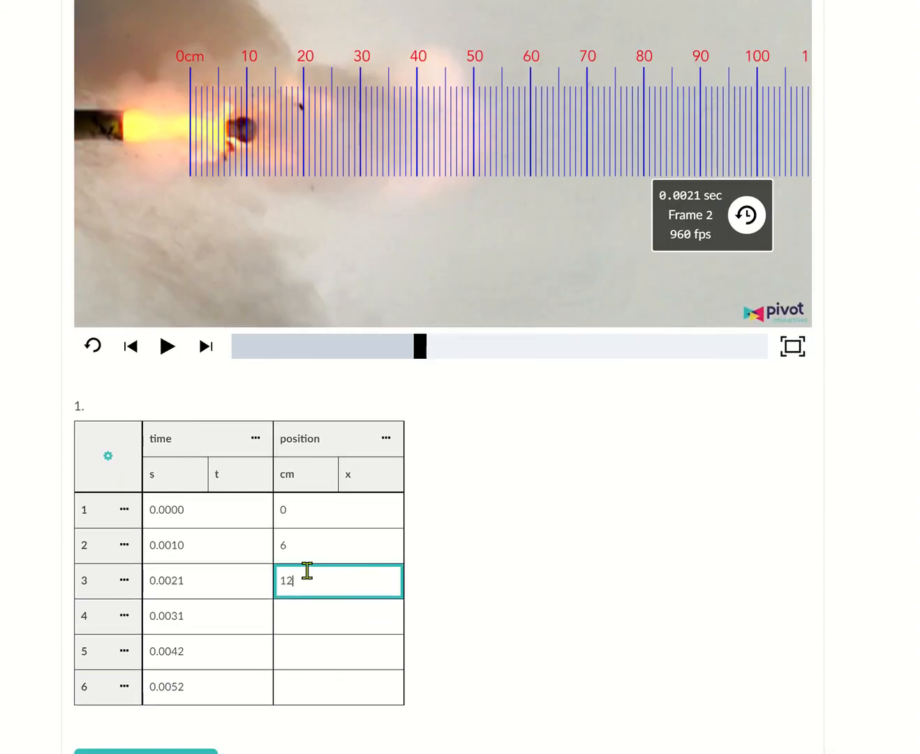
Advance the video through frames 3 and 4, recording positions of 18 cm at 0.0031 s and 24 cm at 0.0042 s
click(206, 346)
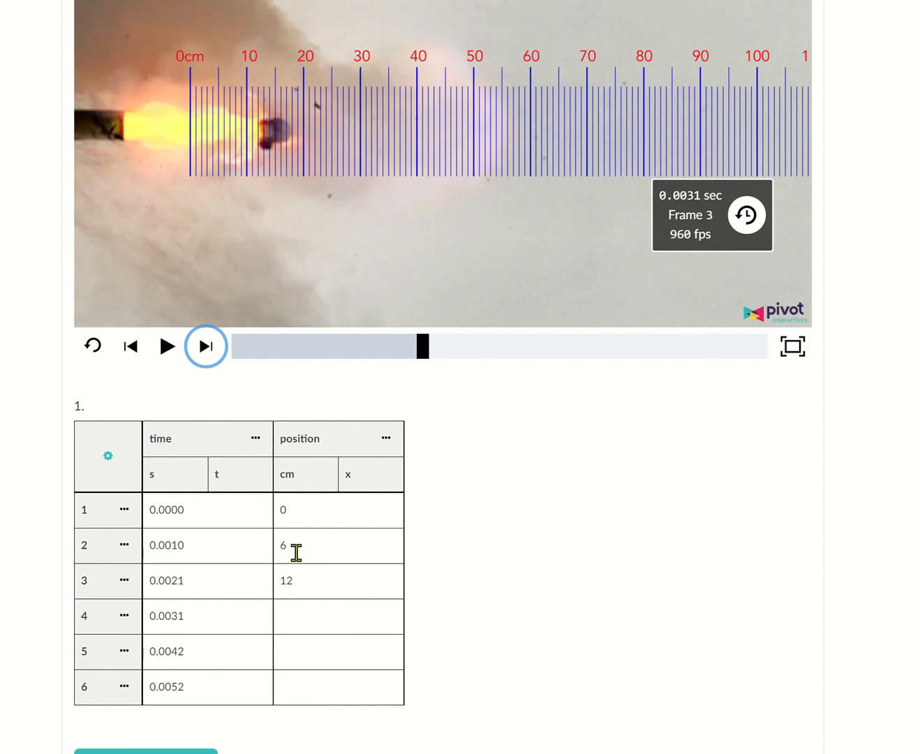
click(313, 615)
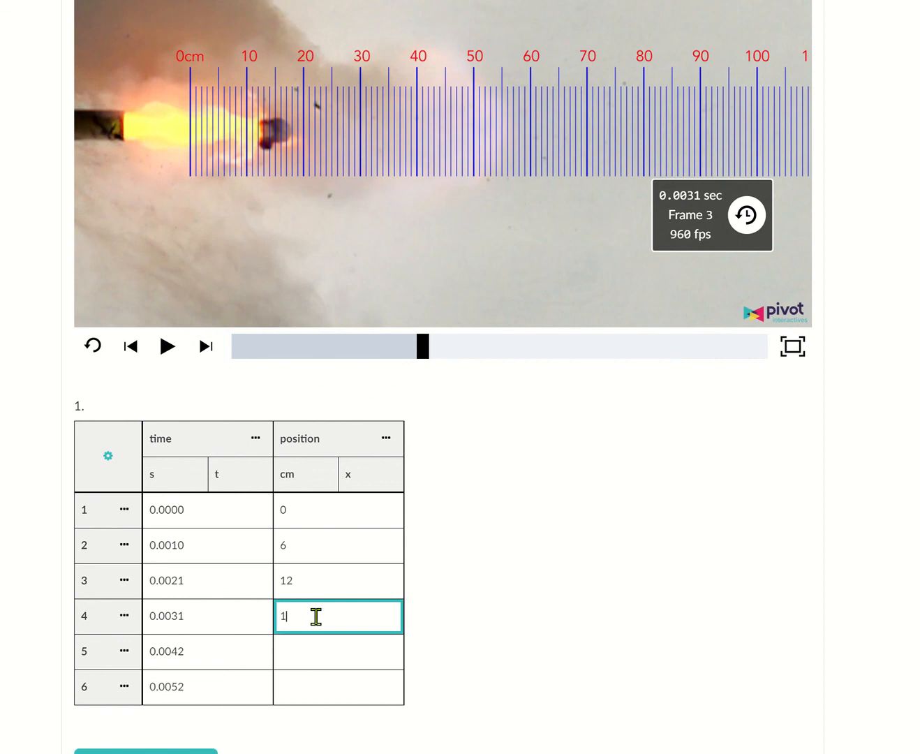
click(205, 346)
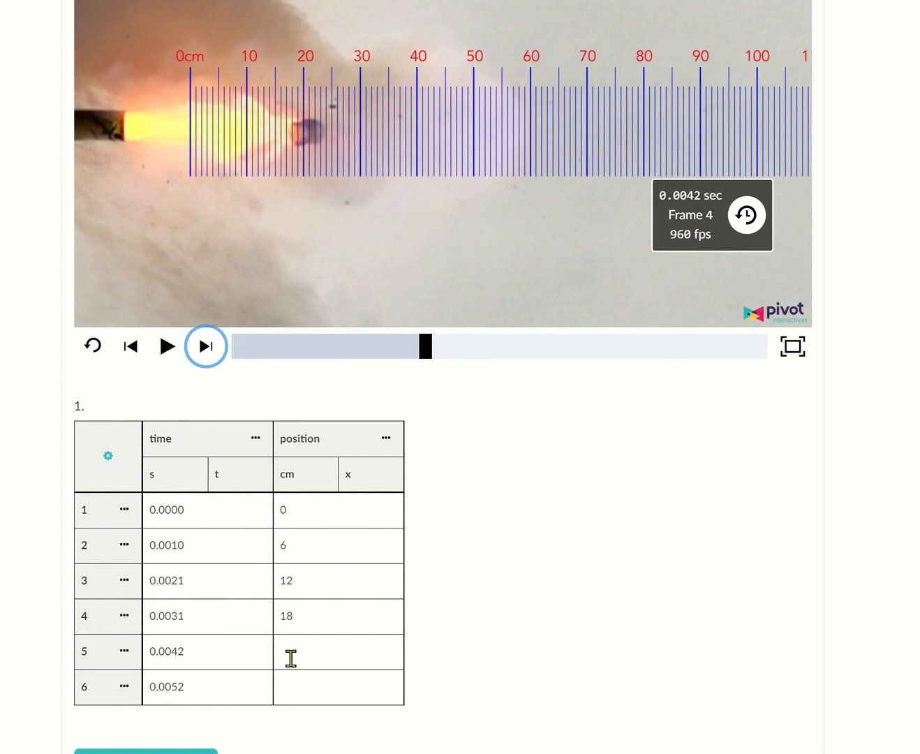
click(313, 650)
text(24)
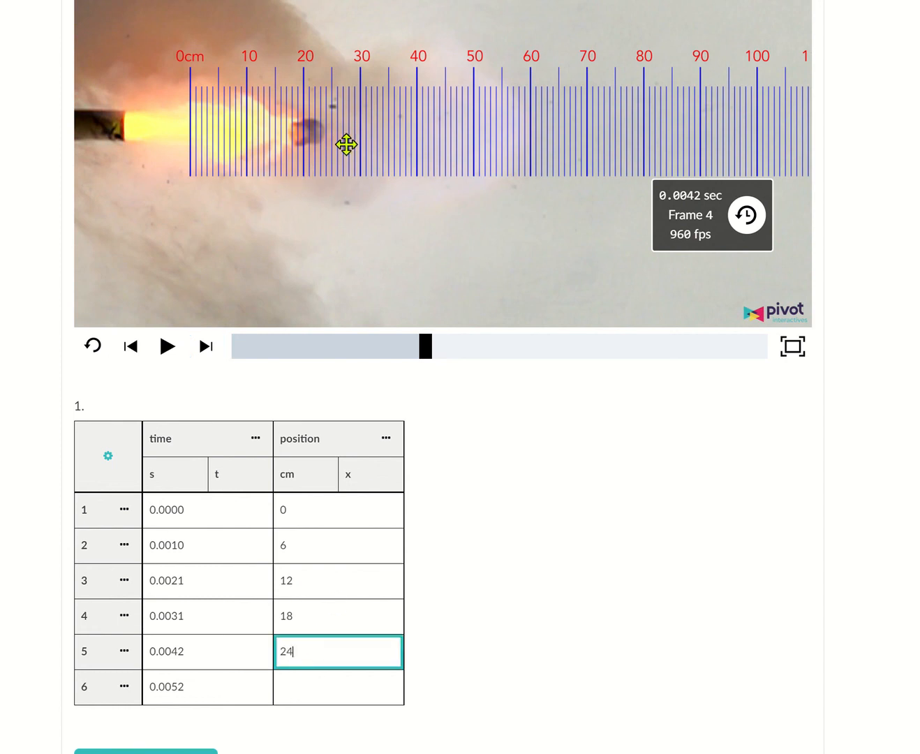
Advance the video to frame 5 and record the projectile's position as 29.5 cm at 0.0052 s
click(206, 349)
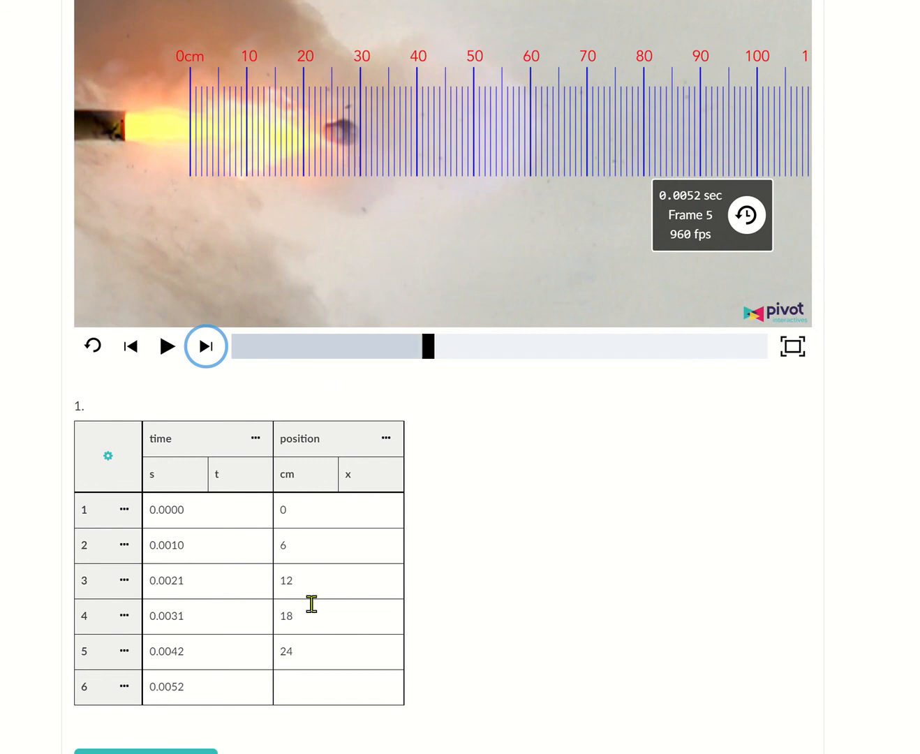
click(330, 677)
text(2)
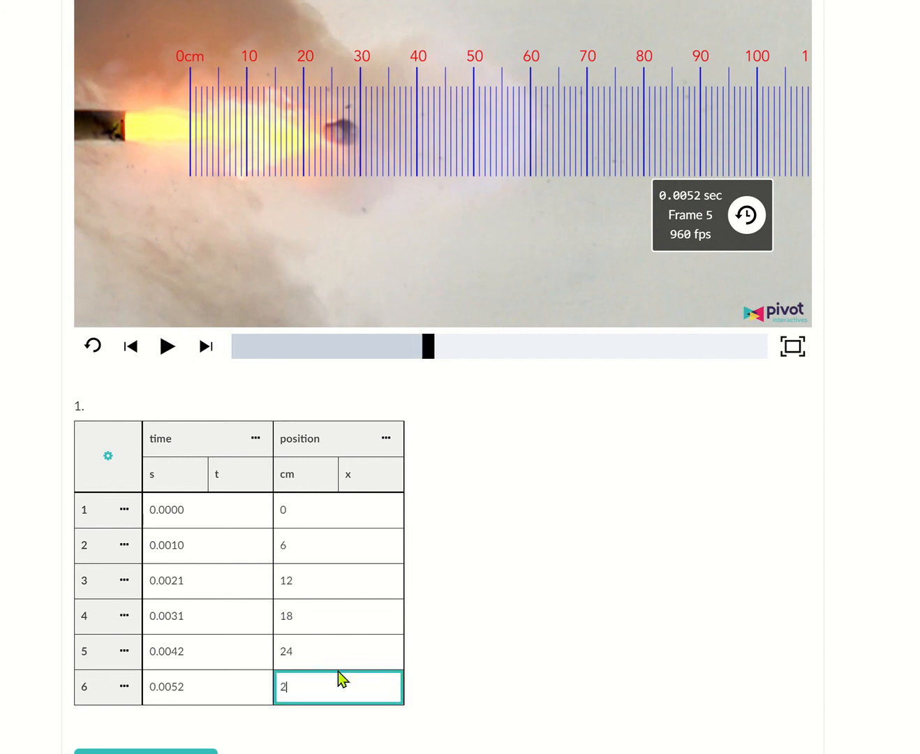
text(9.5)
click(551, 623)
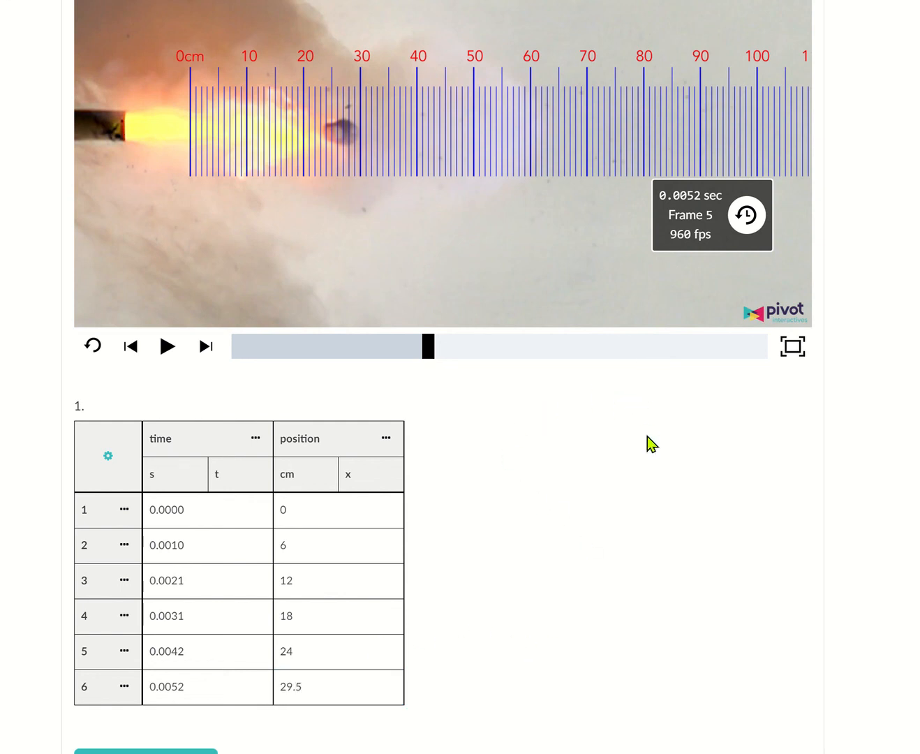
Remove the curve fit from the position vs time graph by setting it to No Curve Fit
scroll(649, 436, down, 2)
scroll(656, 432, down, 10)
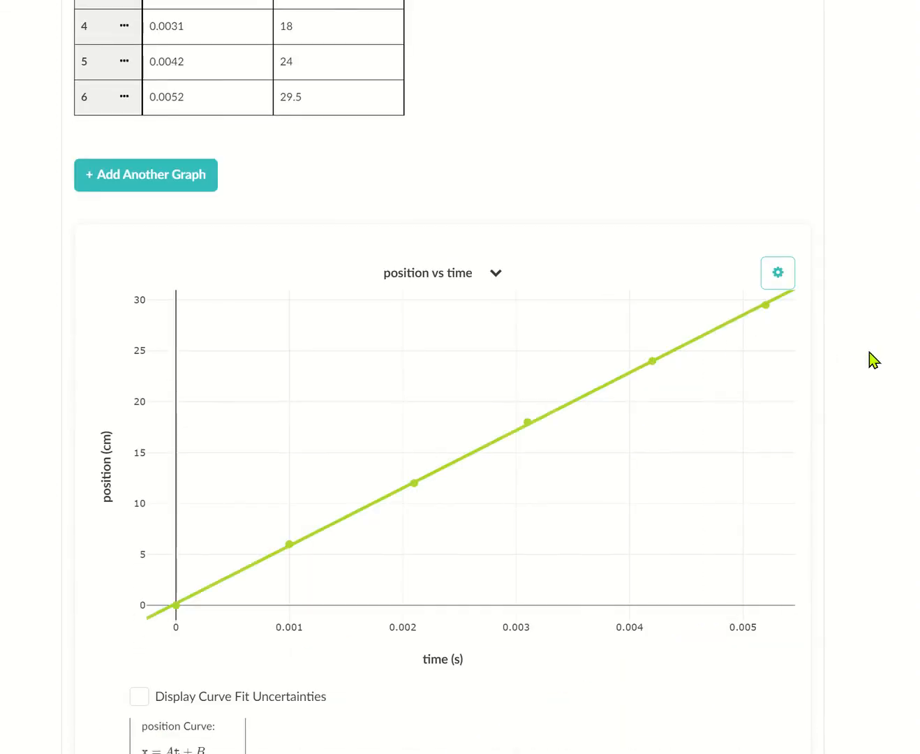
scroll(868, 351, down, 2)
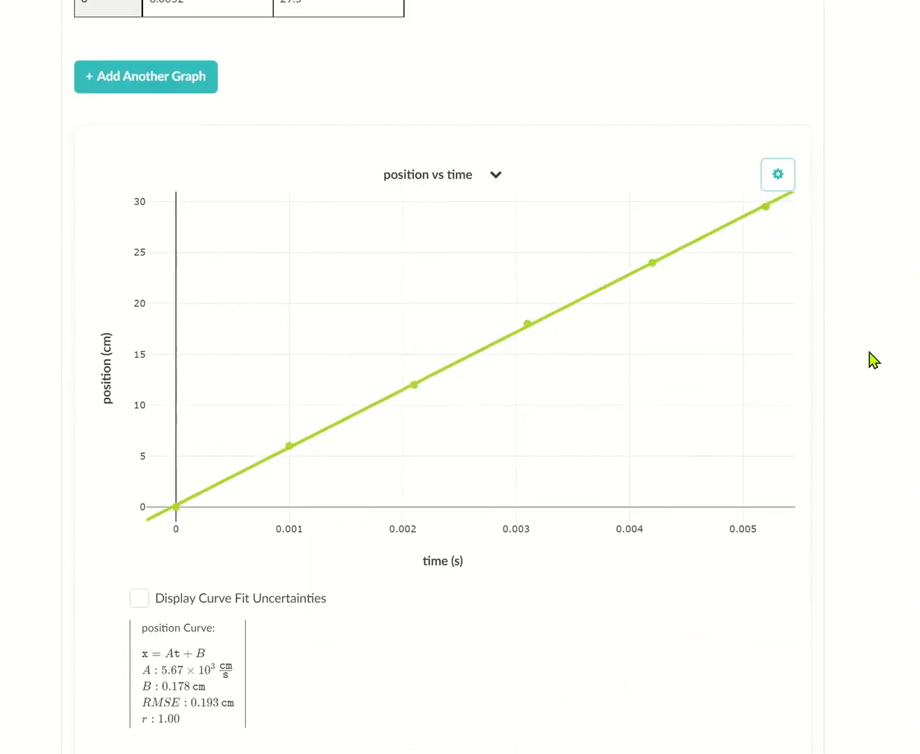
click(783, 190)
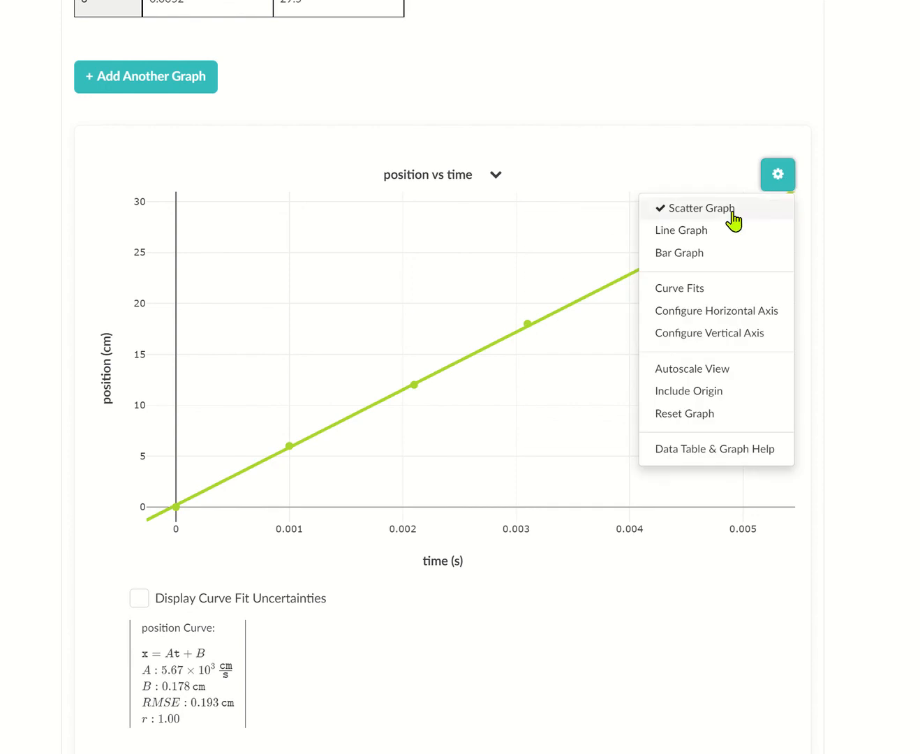
click(706, 290)
click(579, 383)
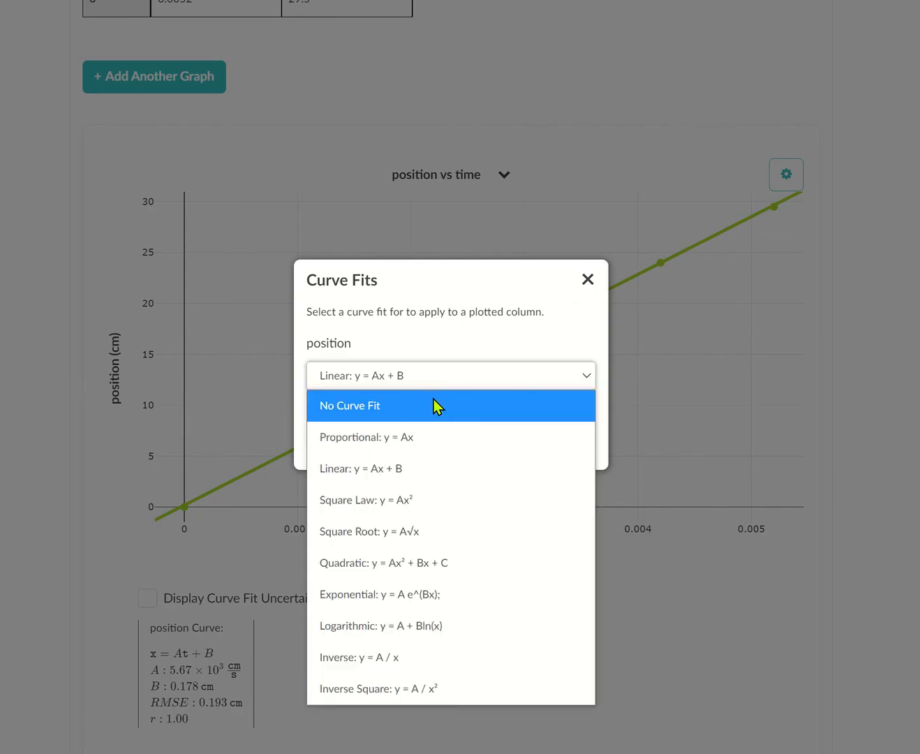
click(436, 406)
click(568, 442)
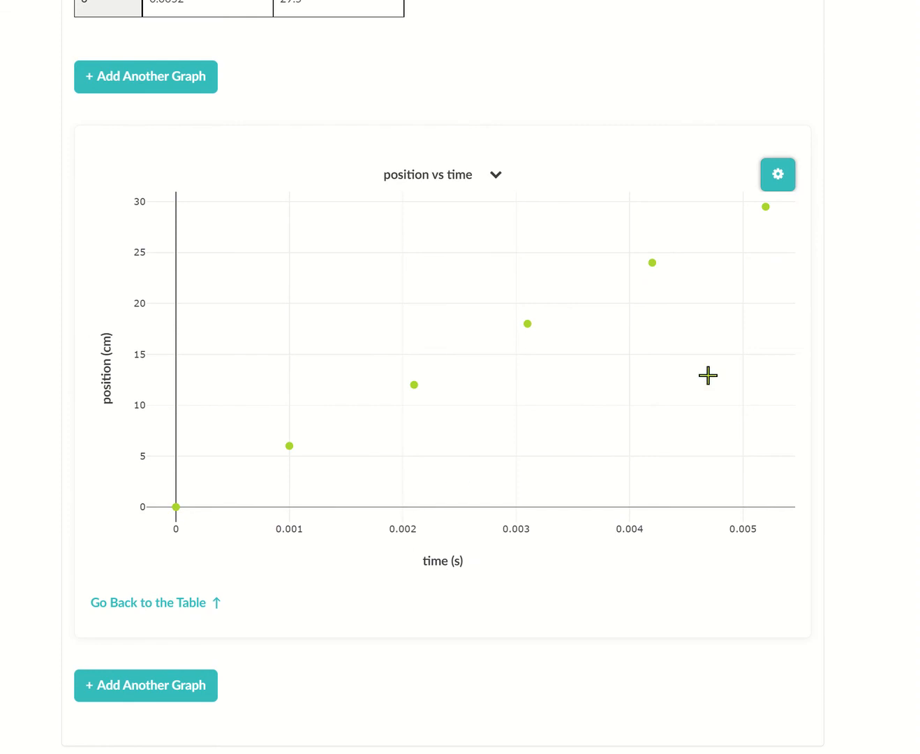
Apply a linear curve fit, y = Ax + B, to the position data on the position vs time graph
click(778, 186)
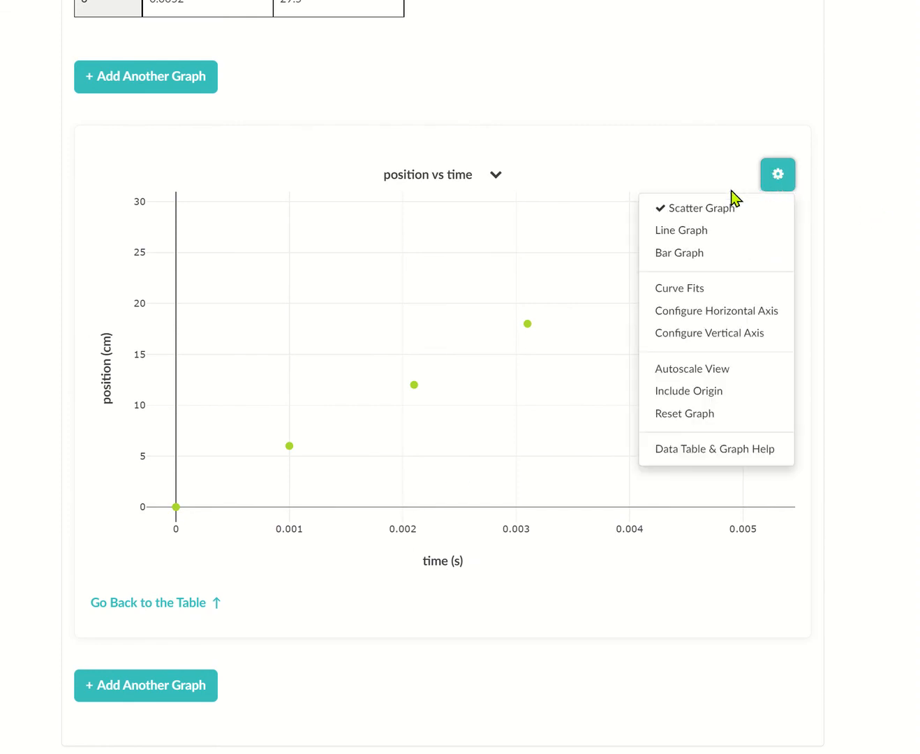
click(679, 293)
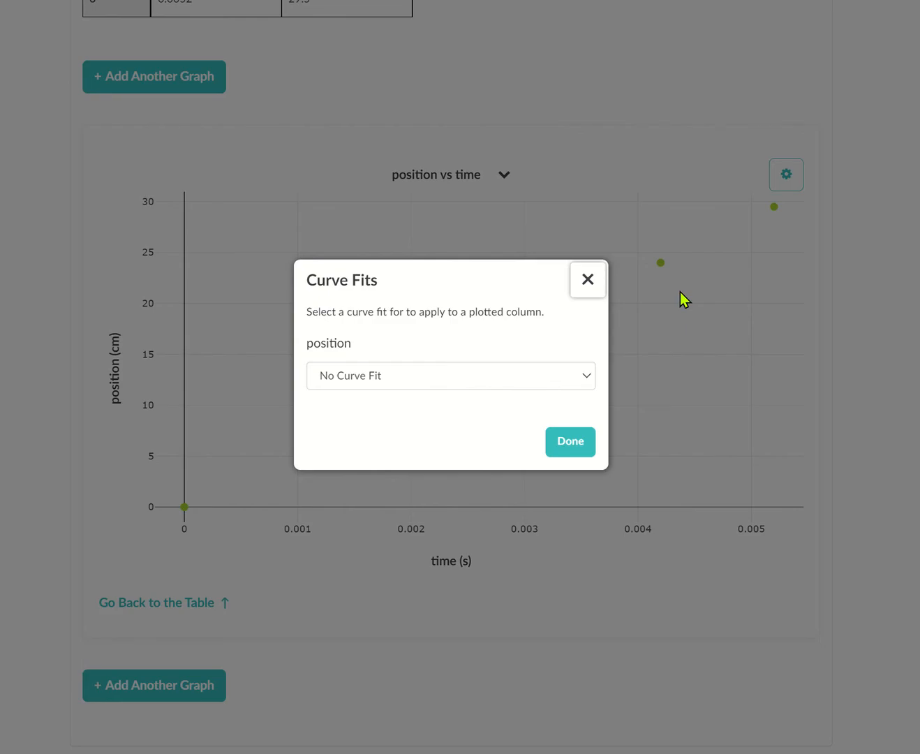
click(582, 377)
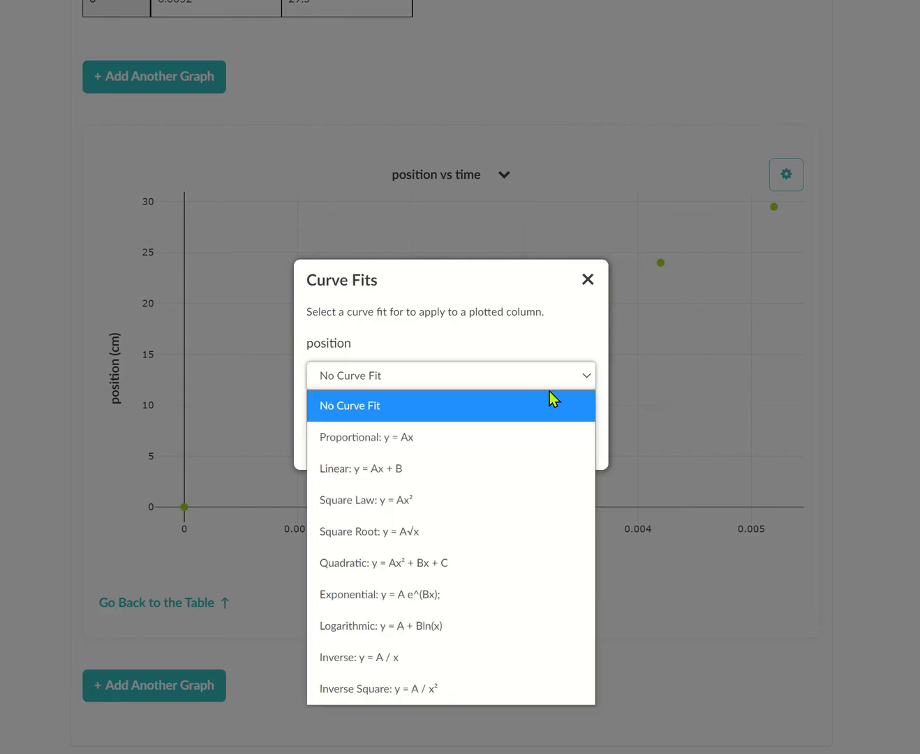
click(364, 471)
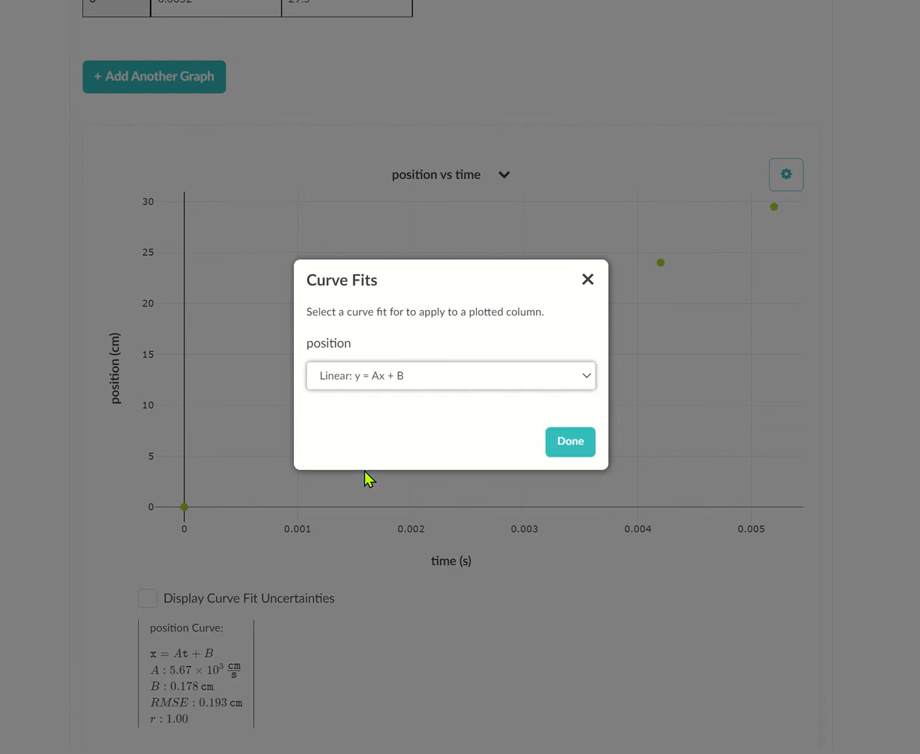
click(564, 446)
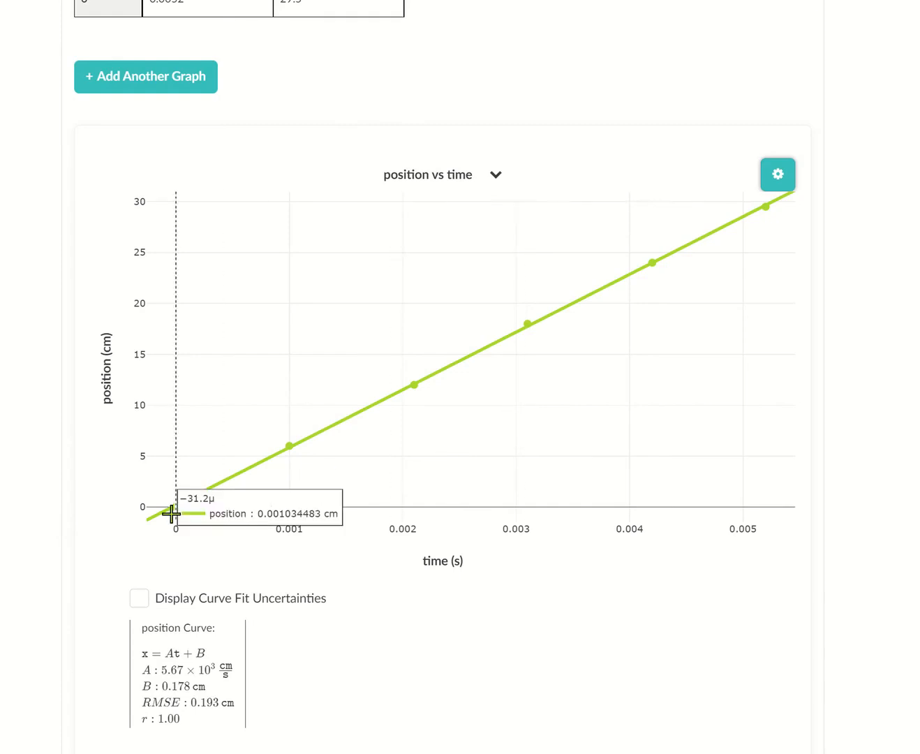